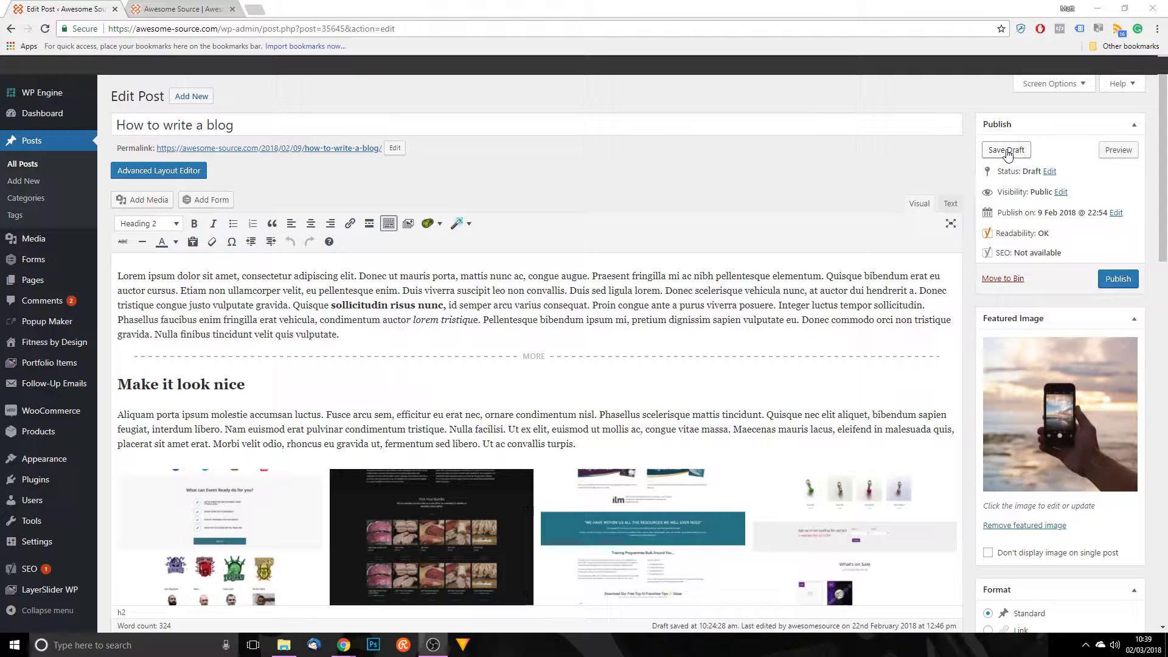
left_click(687, 321)
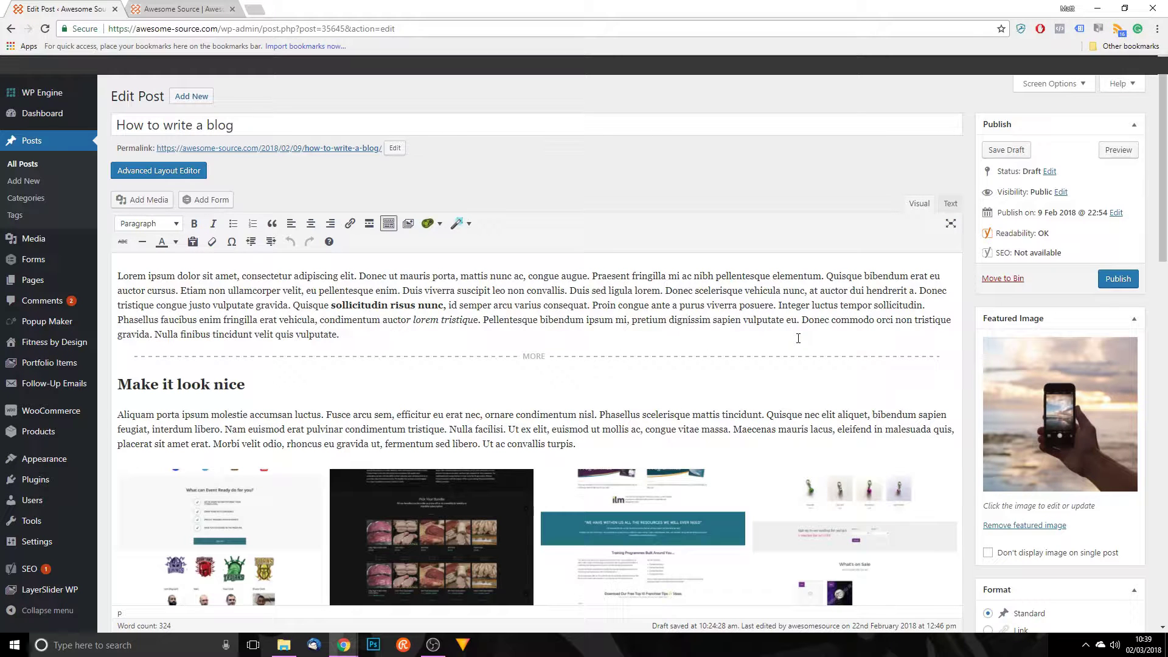
left_click_drag(1003, 212, 1086, 213)
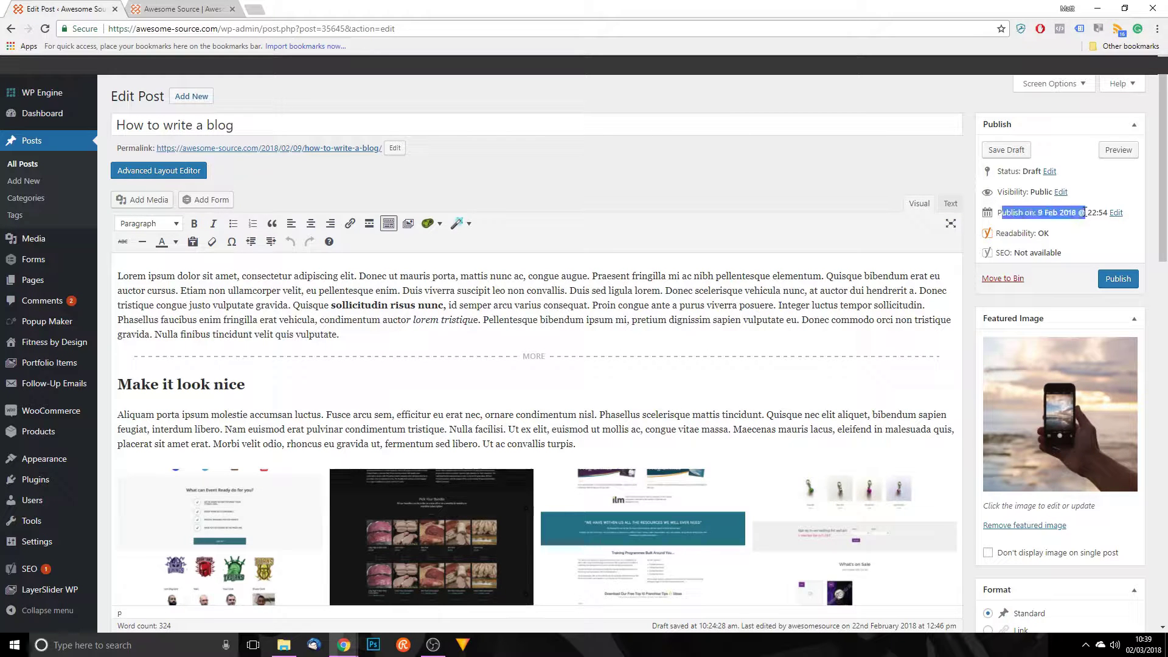
left_click(1094, 230)
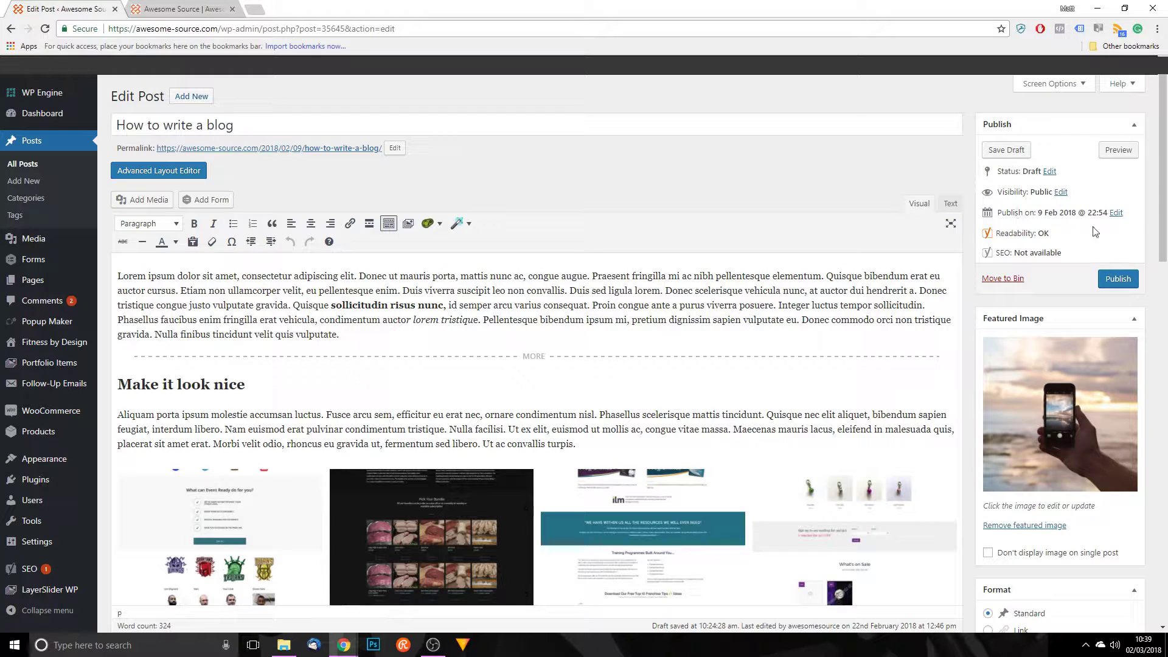
Step: Change the post's publication date to 2 April
left_click(1116, 213)
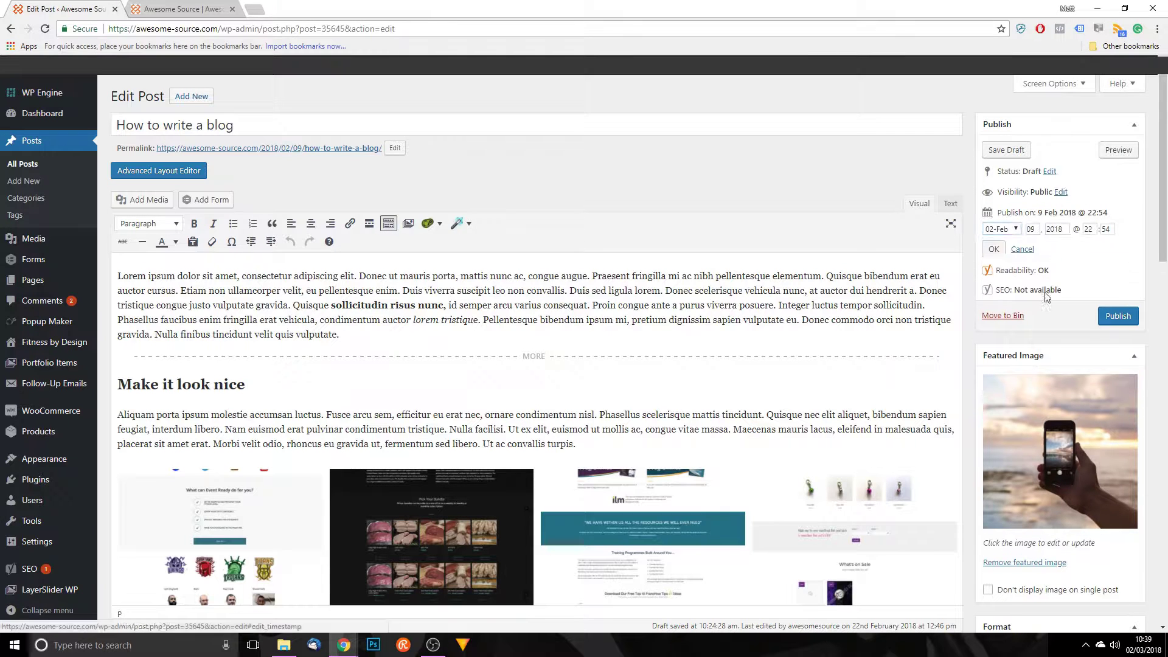
left_click(1013, 231)
left_click(997, 272)
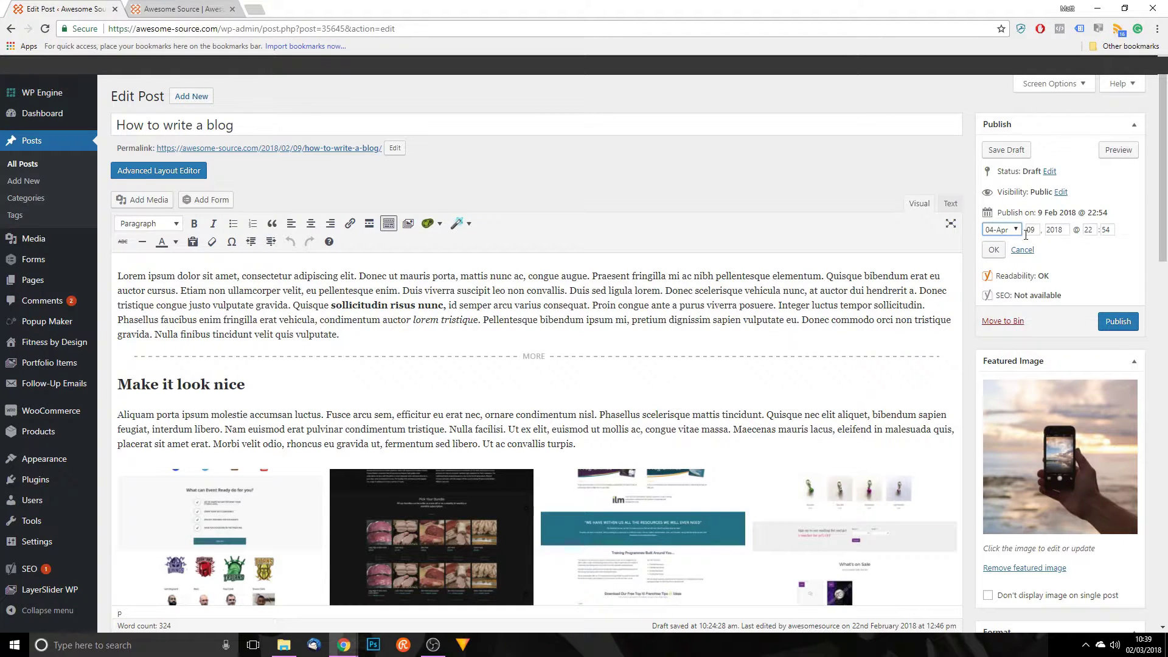
left_click(1030, 229)
key("BackSpace")
type("2")
Step: Set the publication time to 08:00, apply the new date and time, and schedule the post
left_click(1090, 230)
key("BackSpace")
key("BackSpace")
type("08")
double_click(1106, 230)
type("00")
left_click(994, 249)
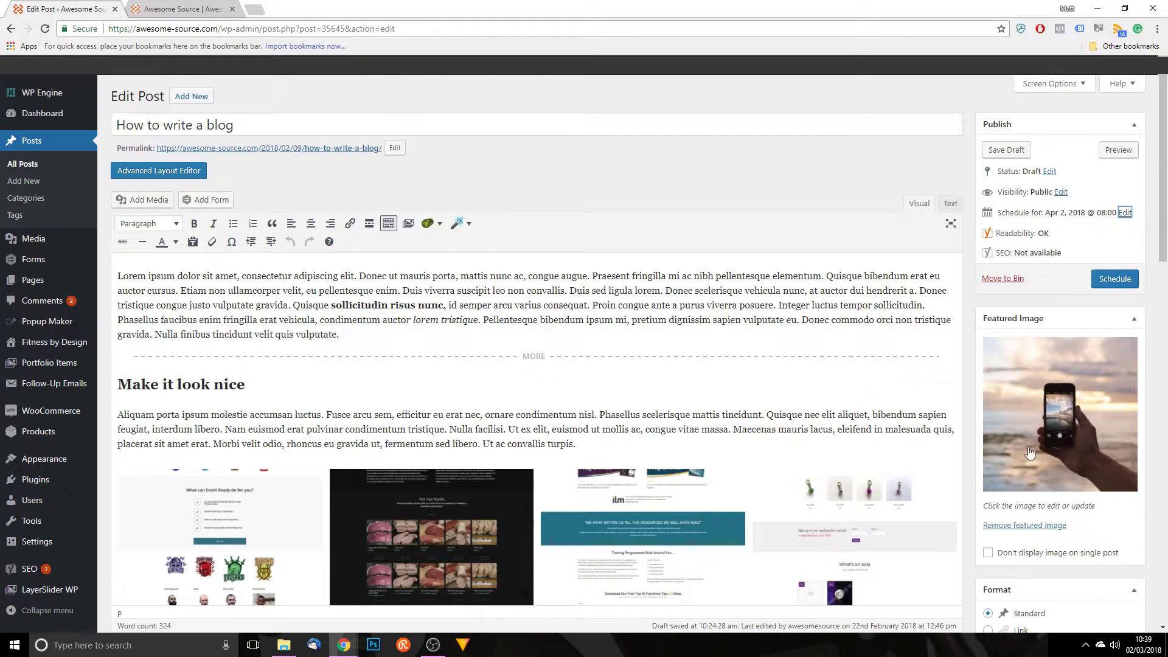
left_click(811, 183)
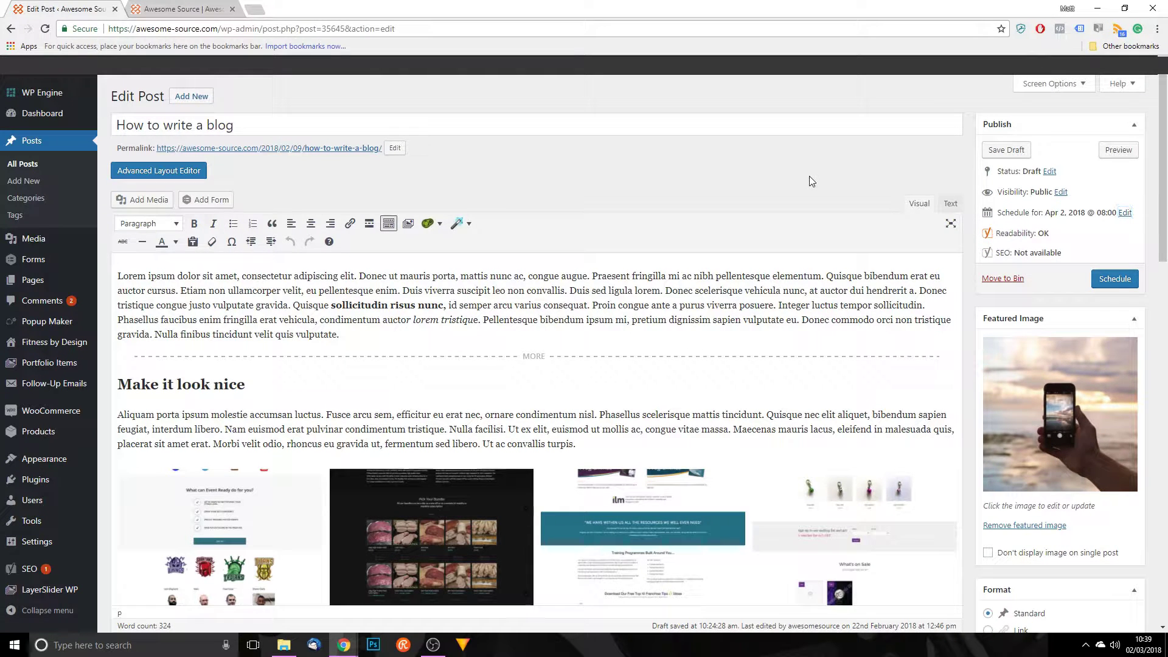
left_click(1106, 288)
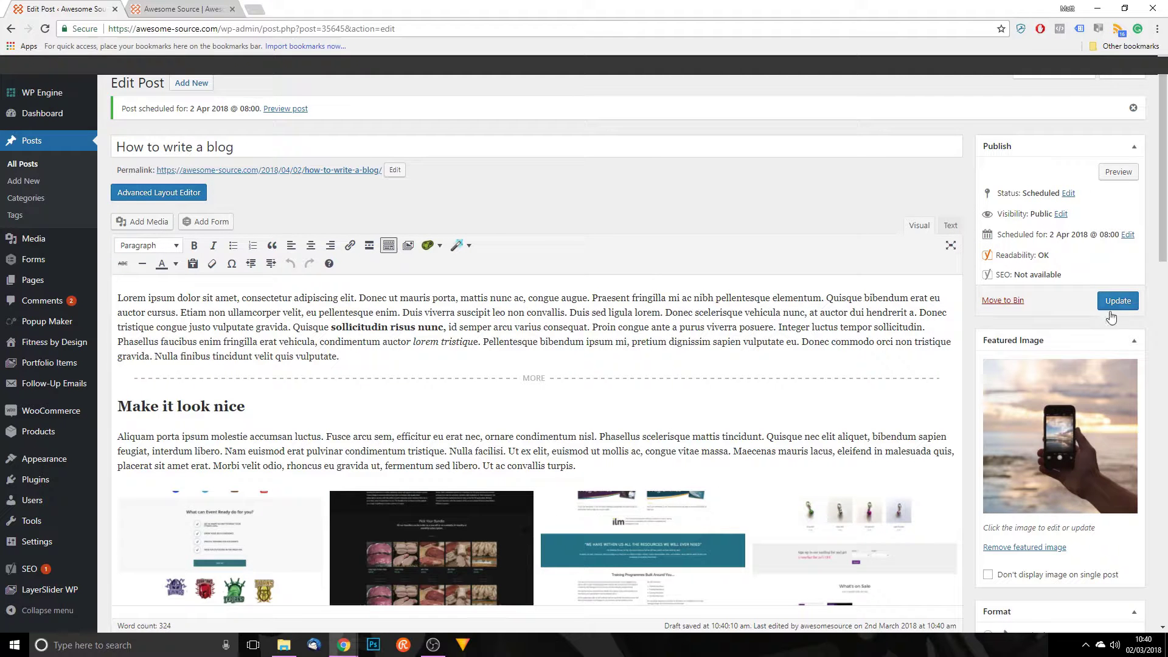
Step: Delete the text from "Duis sed ligula lorem" up to "vehicul" in the opening paragraph and update the post
triple_click(653, 359)
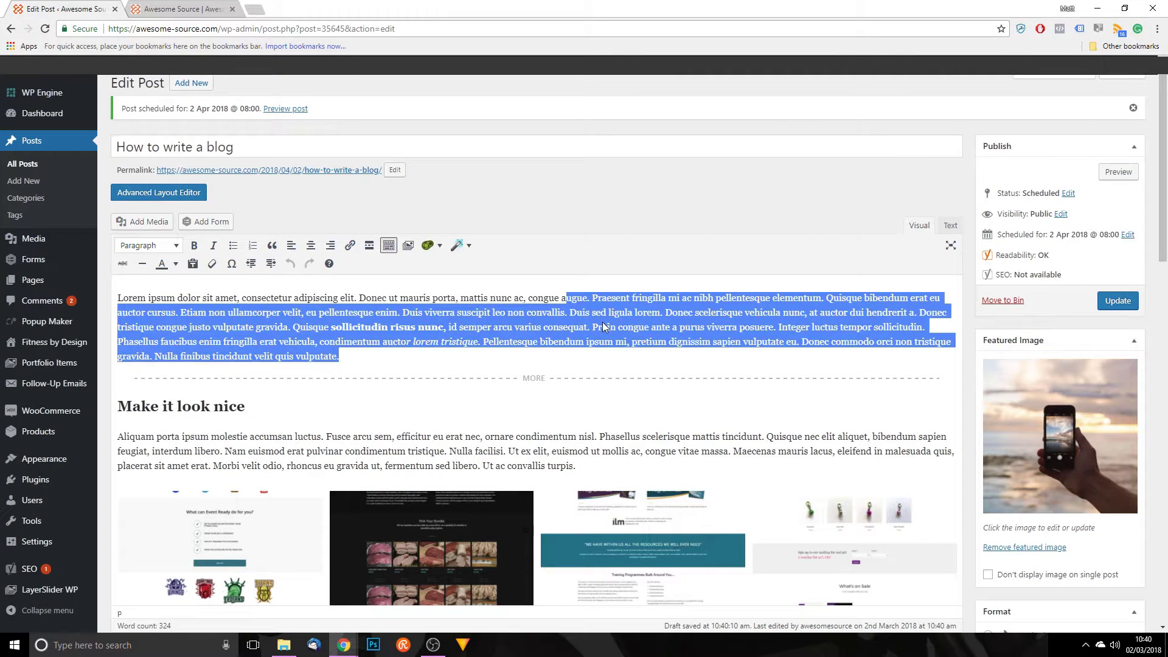
left_click(572, 309)
left_click_drag(572, 309, 776, 311)
key("BackSpace")
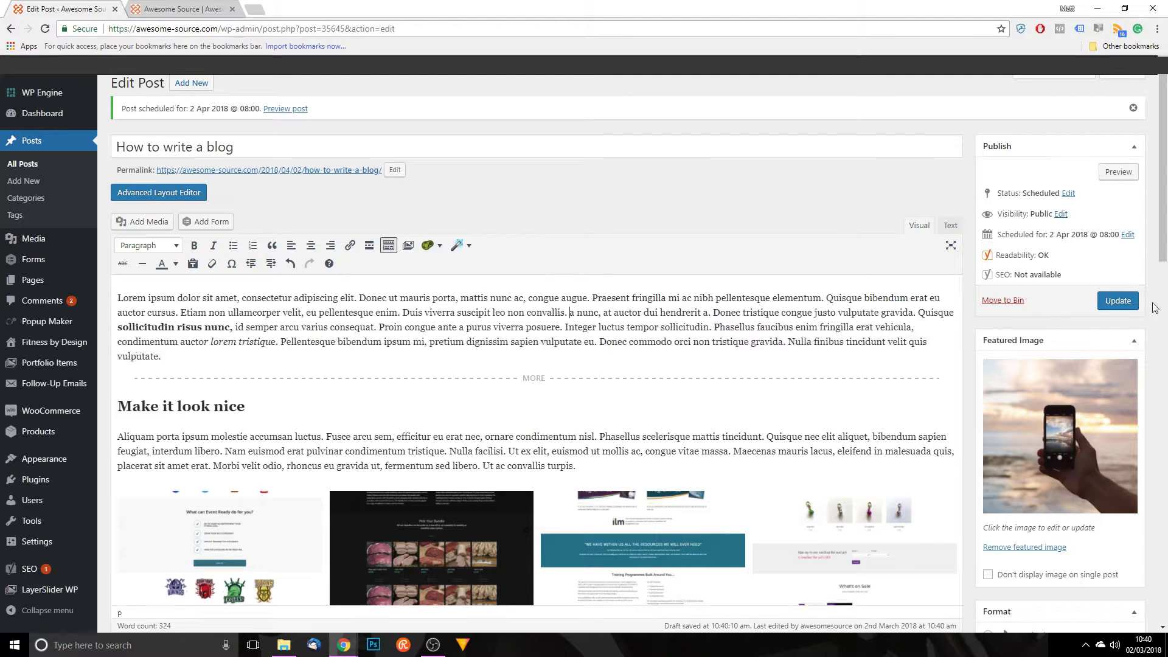
left_click(1119, 302)
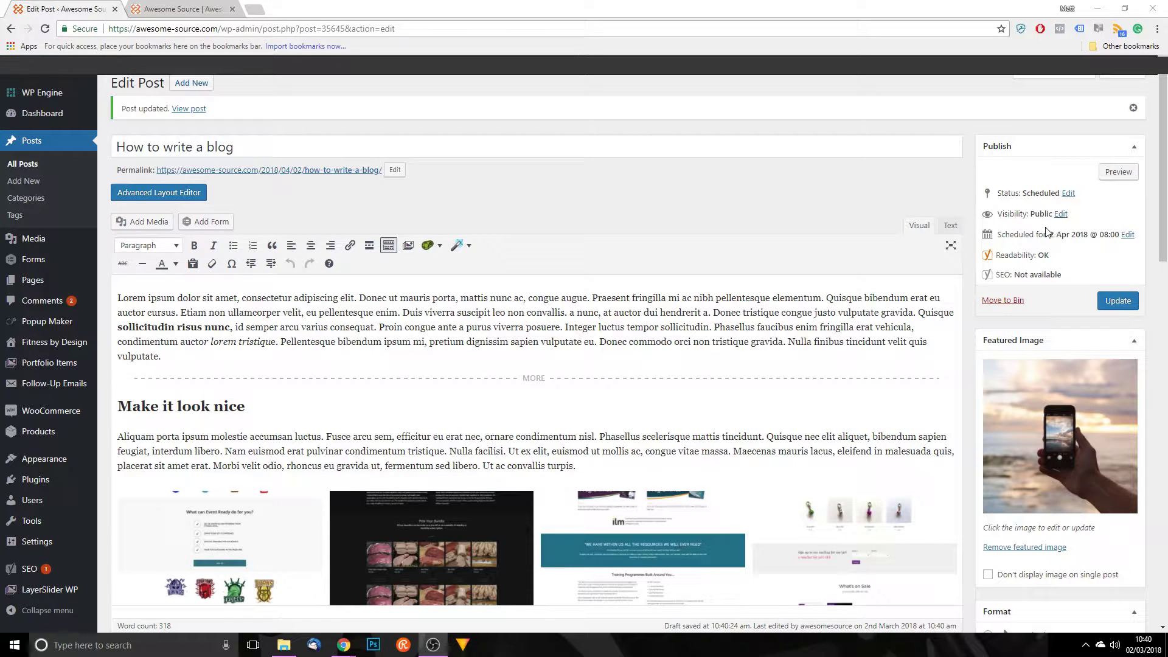
Step: Try password protection by entering a post password, but switch the post's visibility to Private and apply it
left_click(1060, 214)
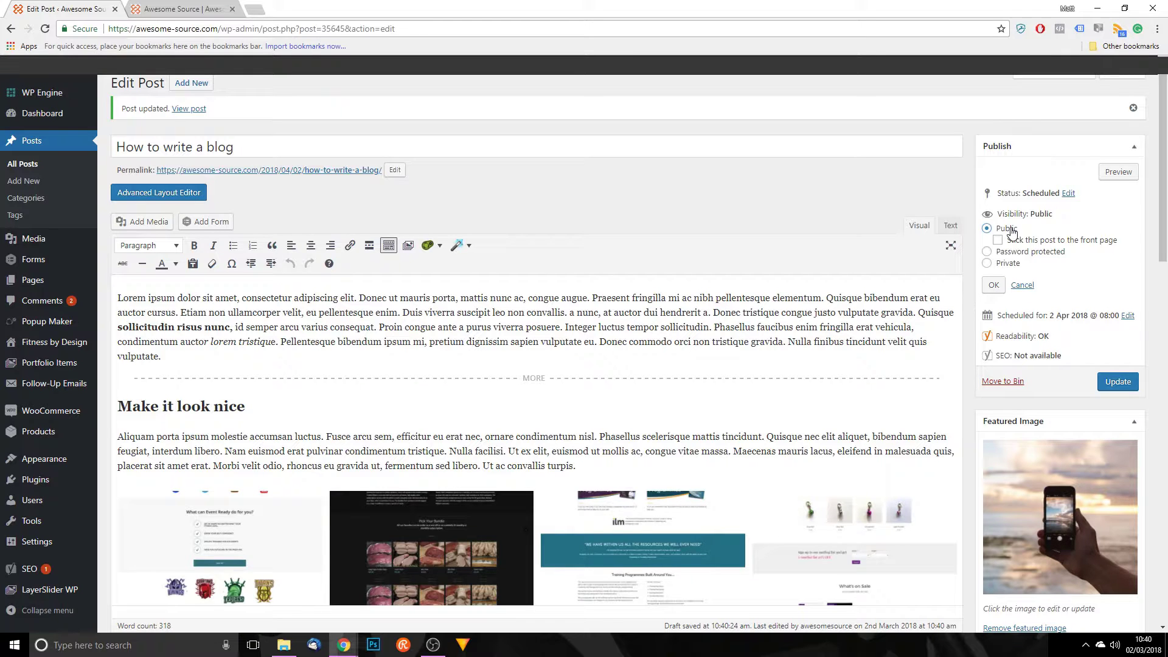
left_click(1032, 258)
left_click(1017, 263)
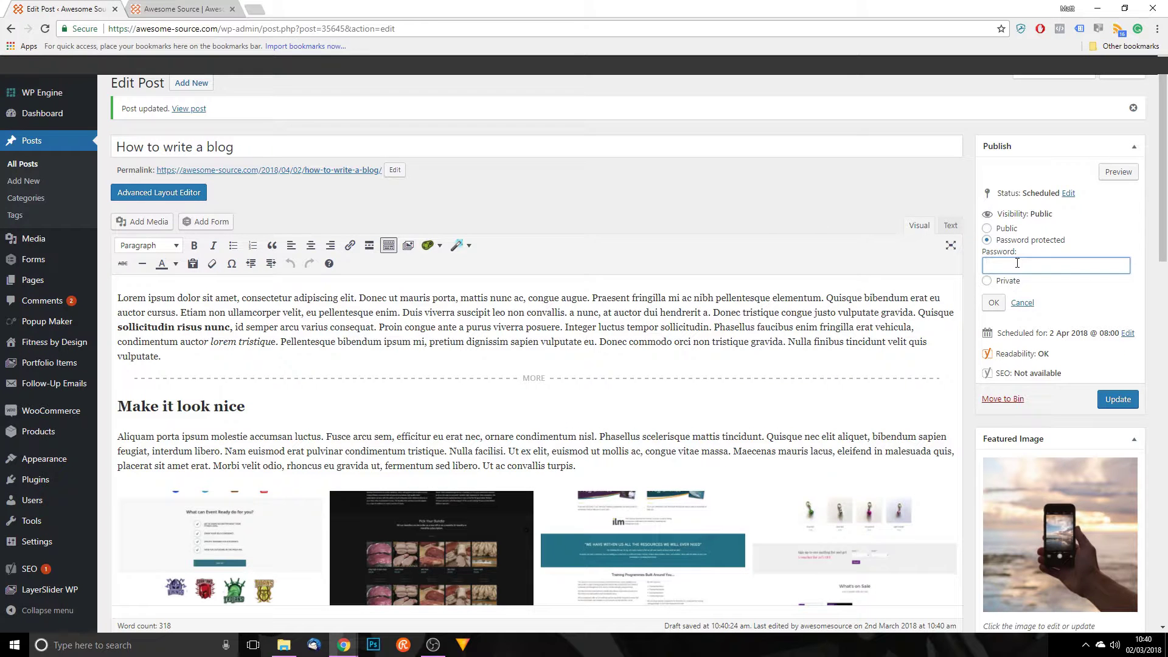
type("password")
left_click(987, 281)
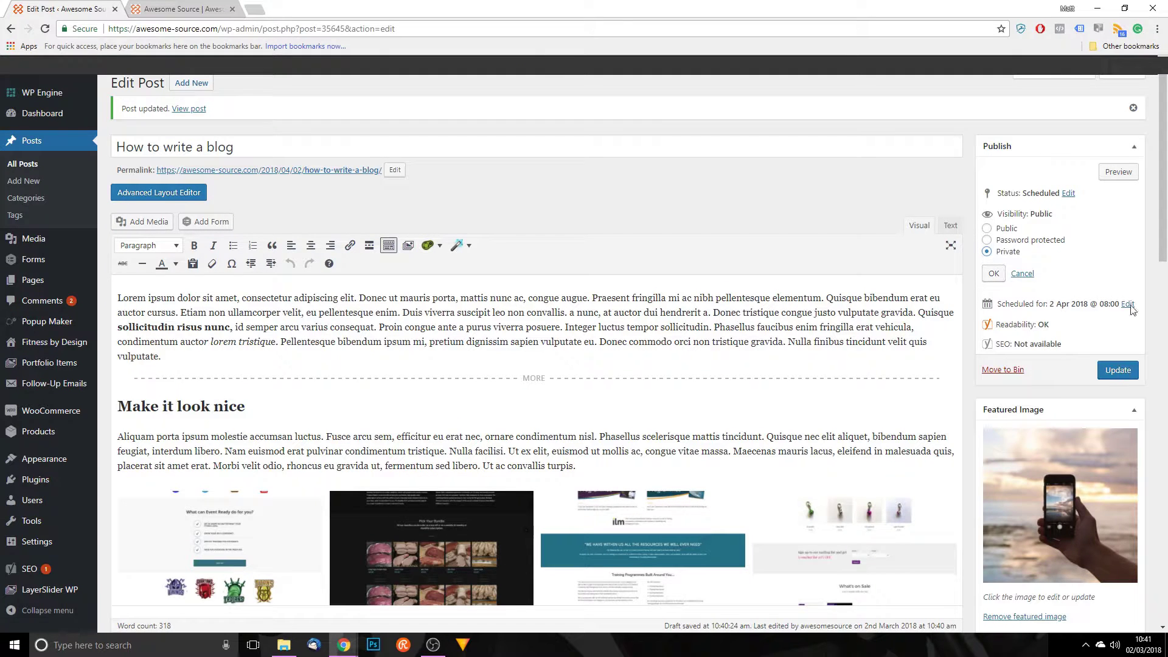
left_click(994, 273)
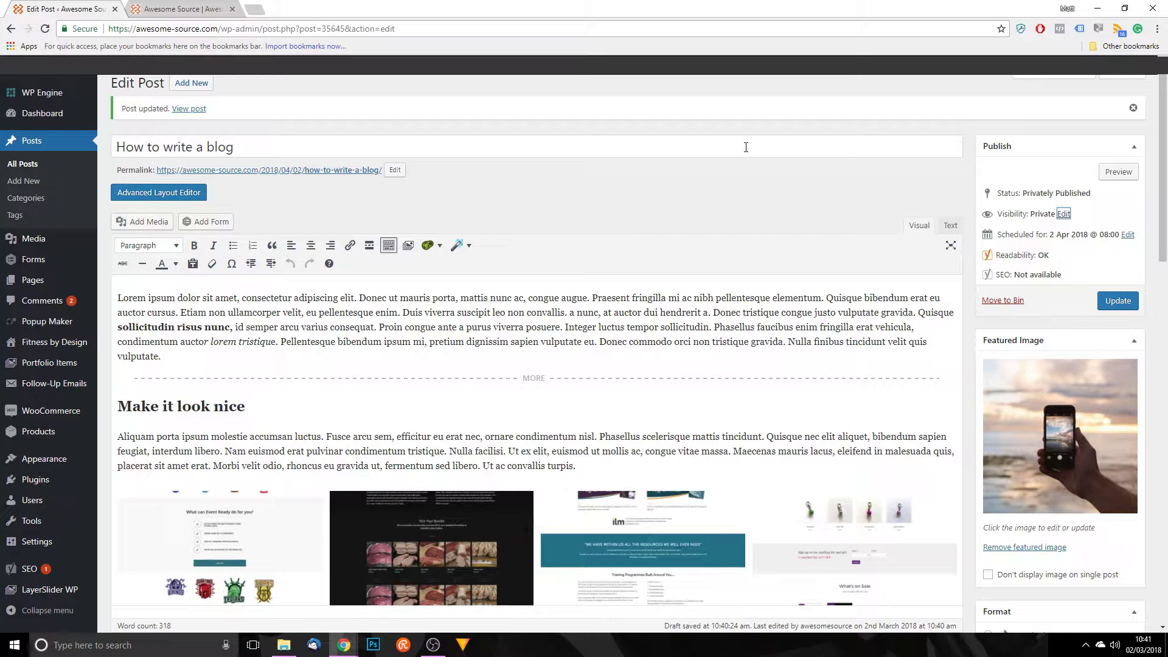
Step: Restore the post's visibility to Public, trying the front-page sticky option but leaving it off
left_click(1063, 214)
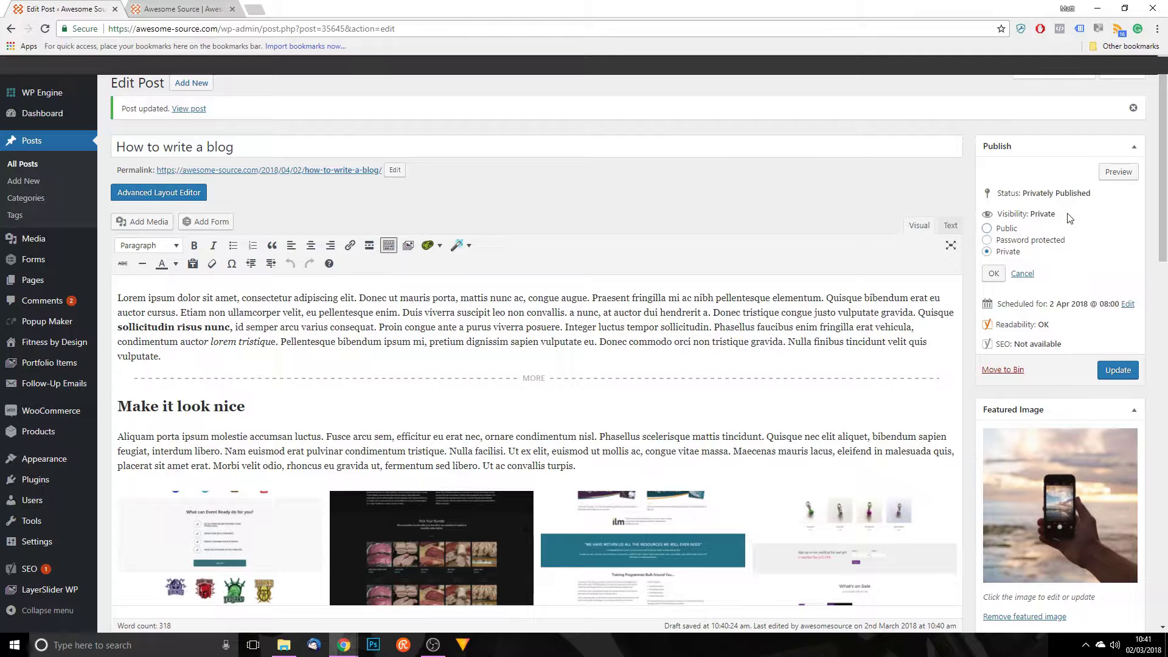
left_click(1007, 229)
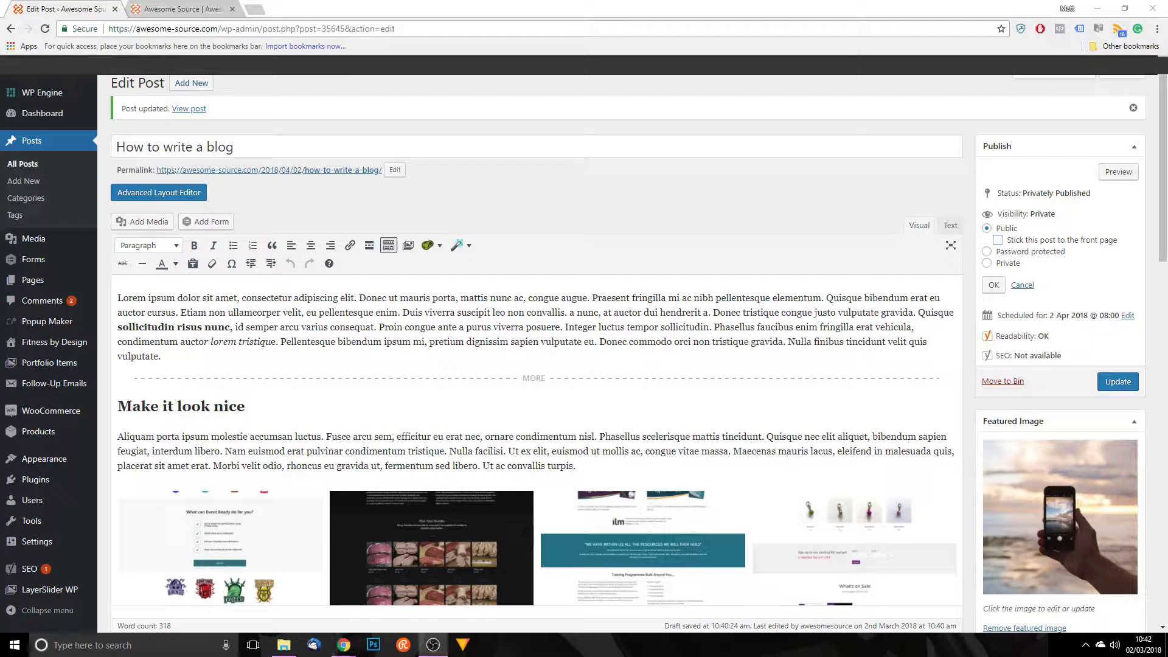
left_click(998, 241)
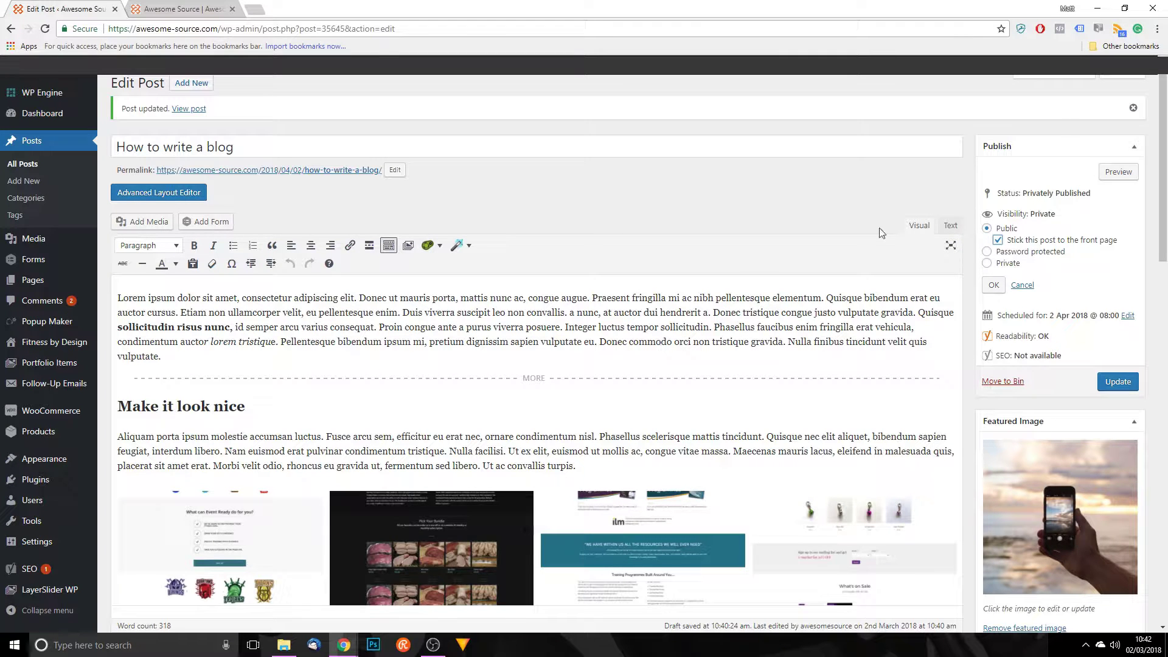
left_click(1002, 241)
left_click(994, 285)
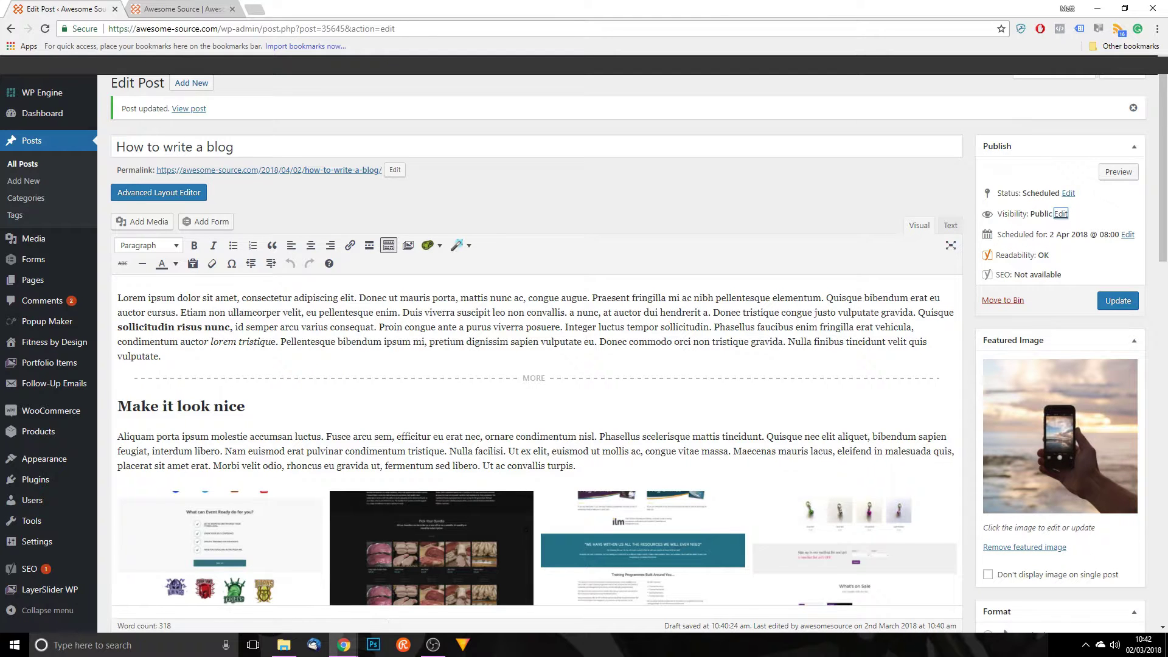
Step: Examine the post's readability and SEO statuses and the Yoast SEO section below the editor
scroll(1061, 227, "up", 1)
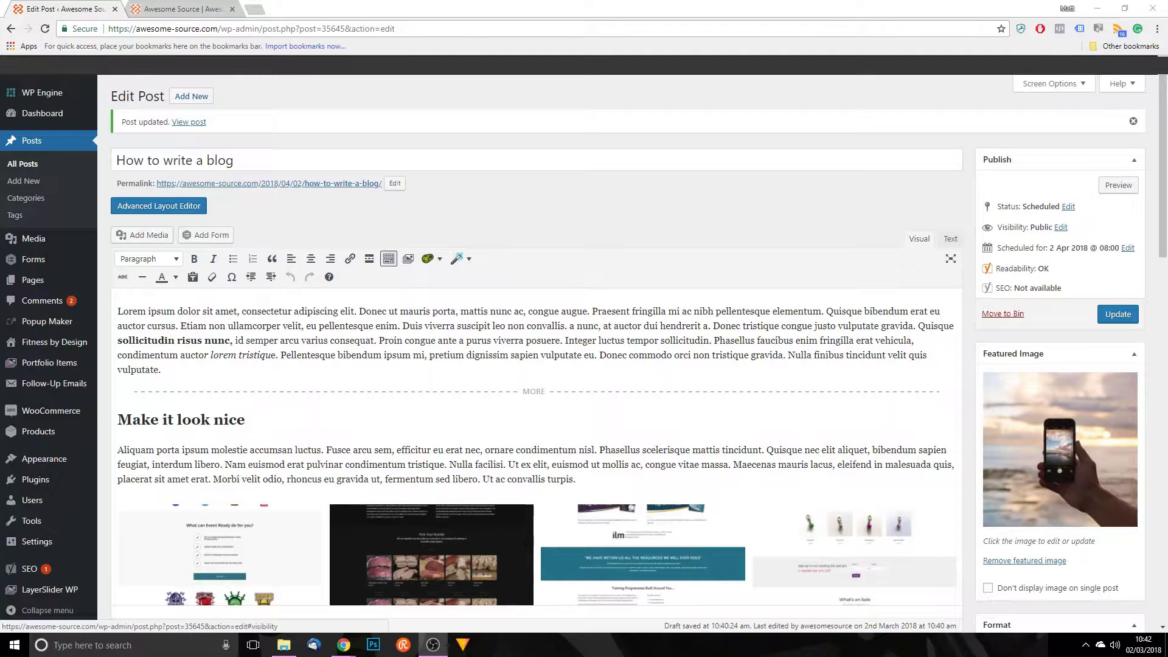
left_click_drag(1050, 269, 1035, 288)
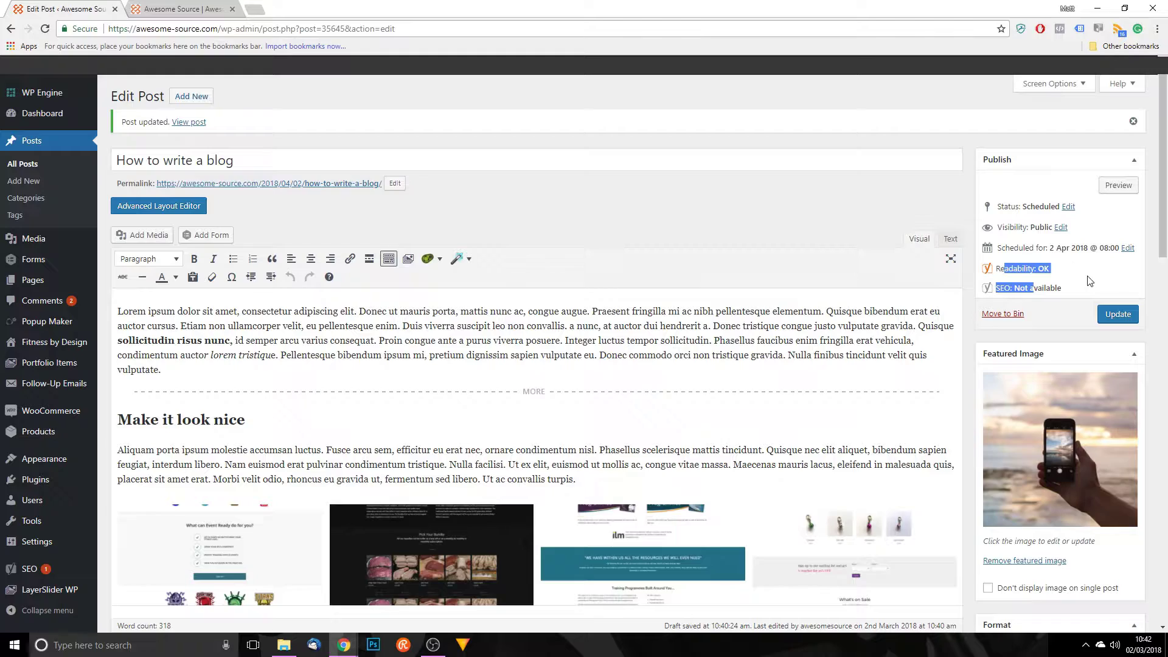
scroll(955, 467, "down", 6)
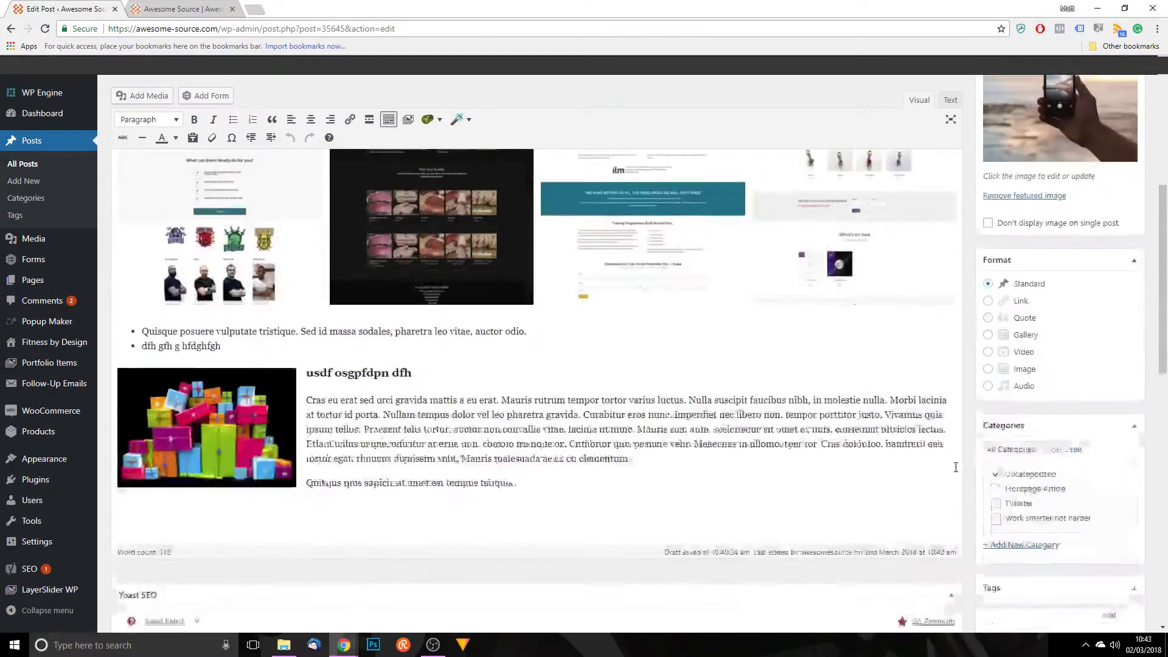
scroll(955, 468, "down", 3)
scroll(965, 429, "up", 9)
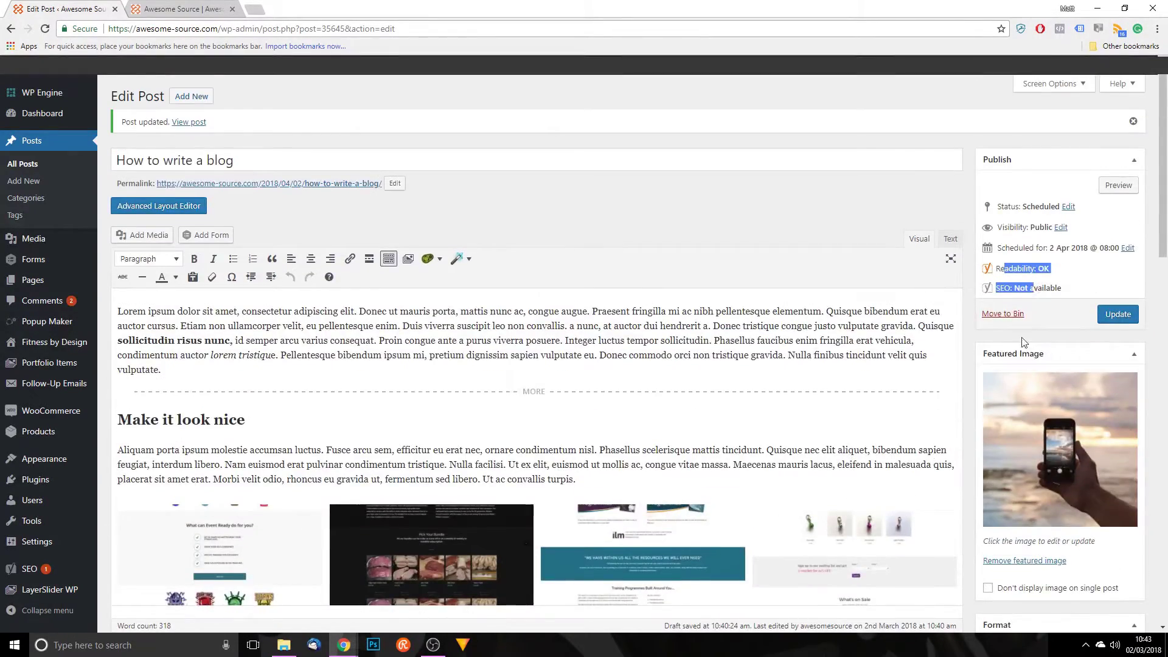
scroll(933, 459, "down", 10)
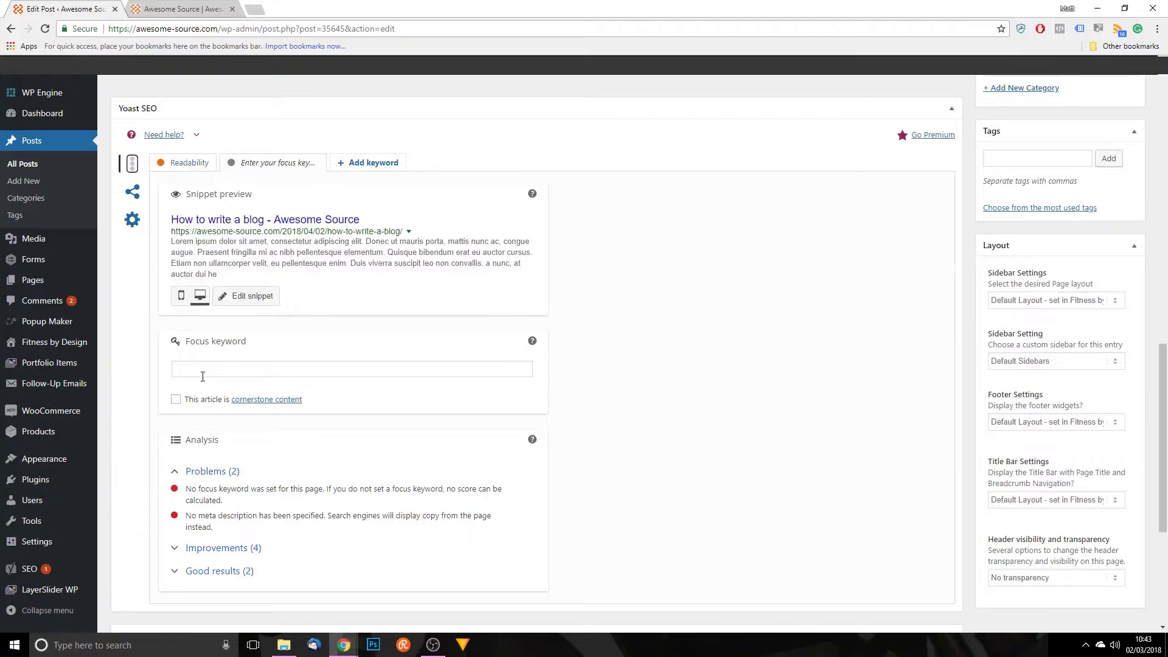
left_click(202, 376)
scroll(834, 456, "up", 5)
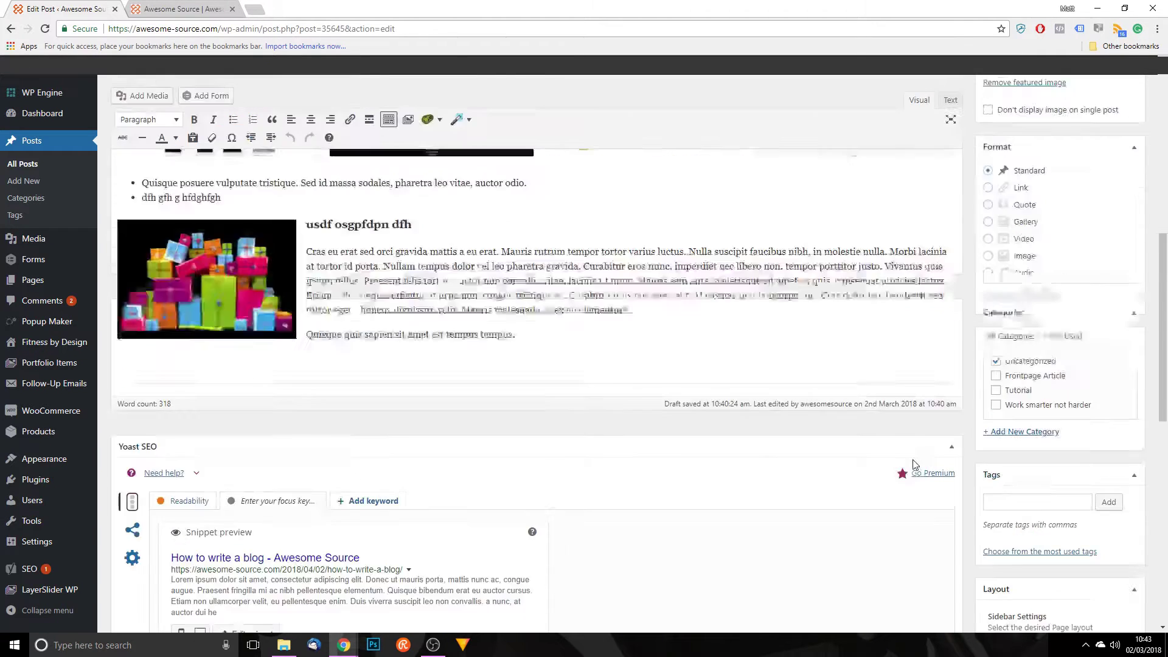
scroll(912, 464, "up", 2)
left_click_drag(1065, 292, 1022, 268)
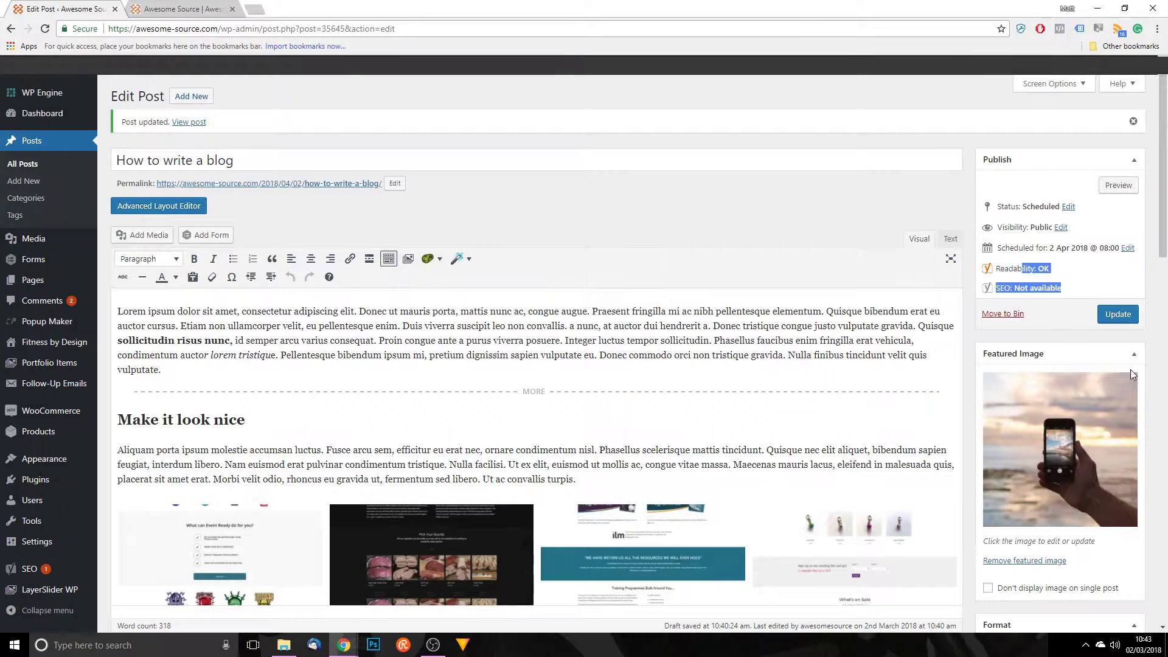
left_click(1055, 272)
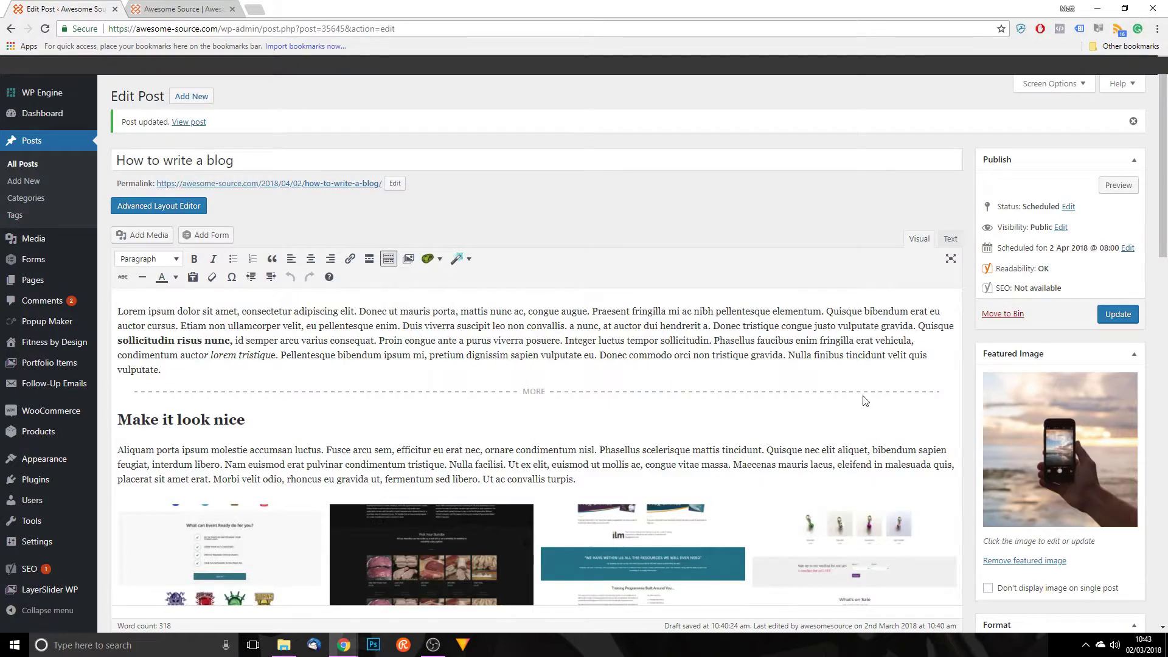
scroll(858, 408, "down", 3)
scroll(828, 408, "down", 3)
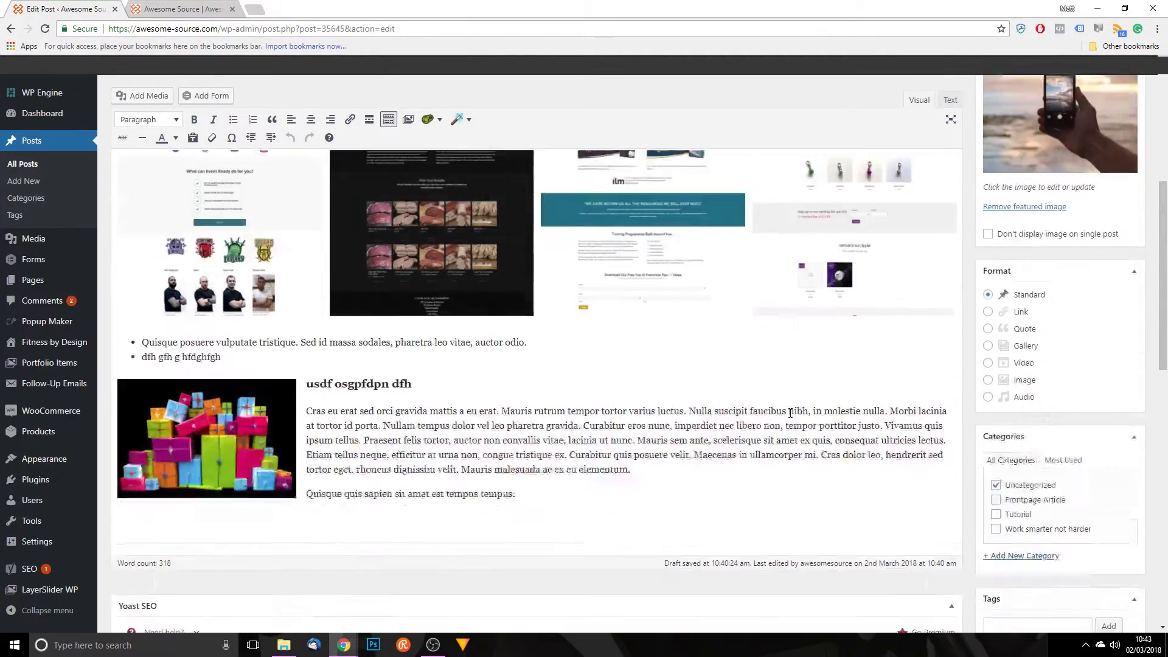
scroll(790, 413, "down", 5)
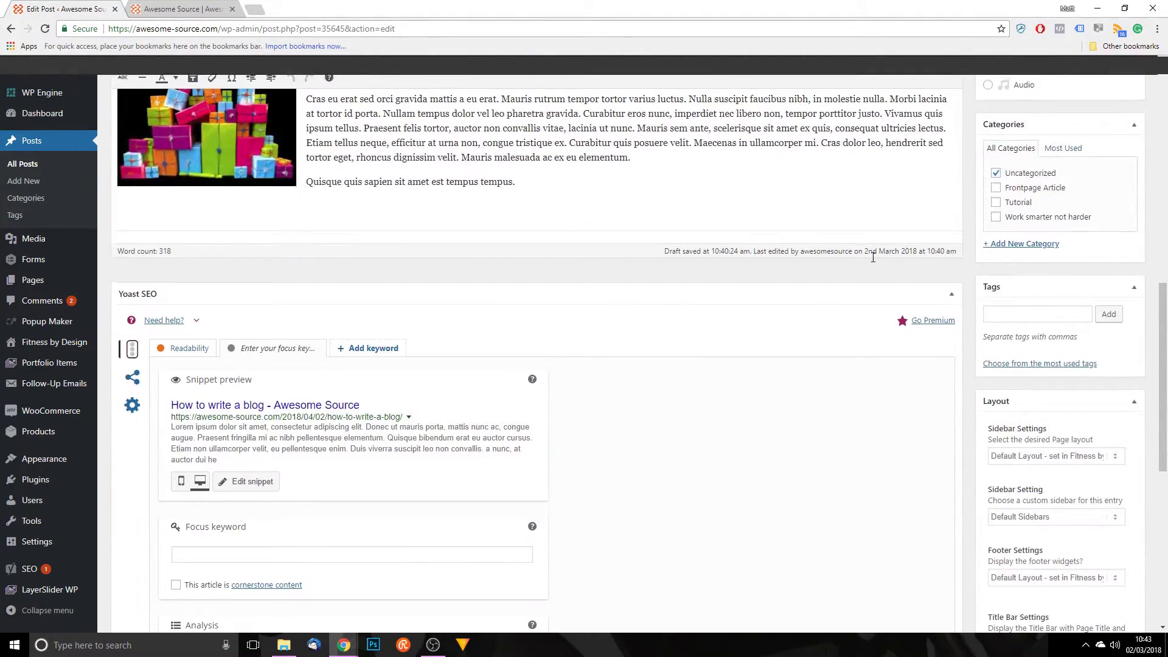
Step: Add a new category "Blogging help" under the parent Tutorial and remove the post from Uncategorized
scroll(873, 258, "up", 2)
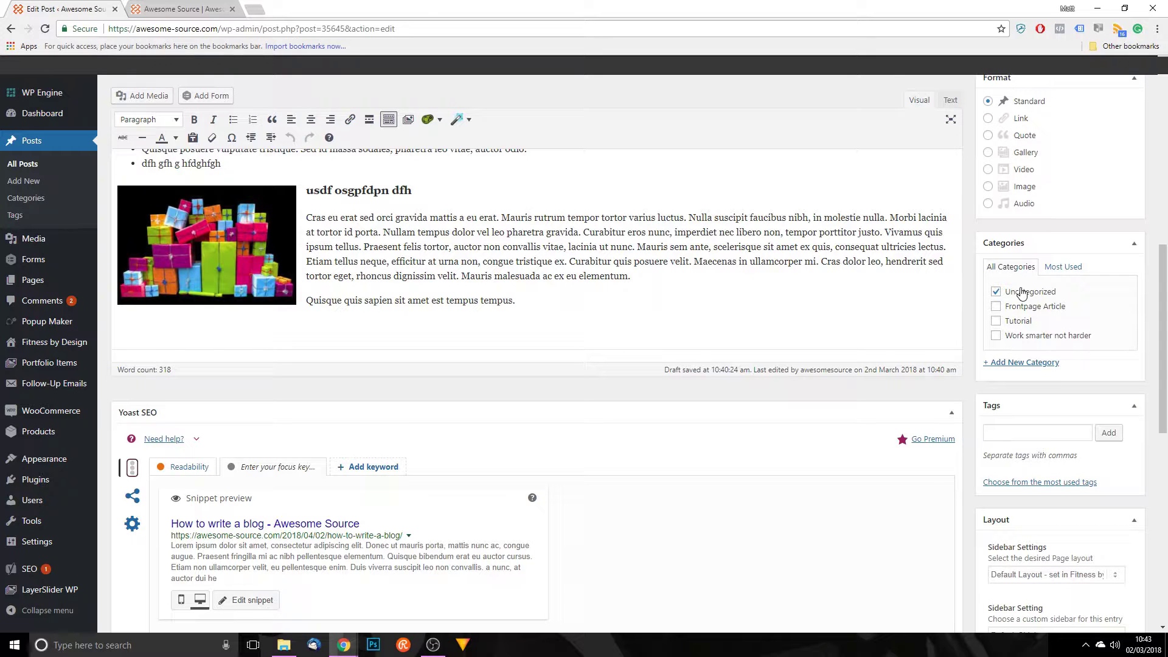
left_click(1019, 363)
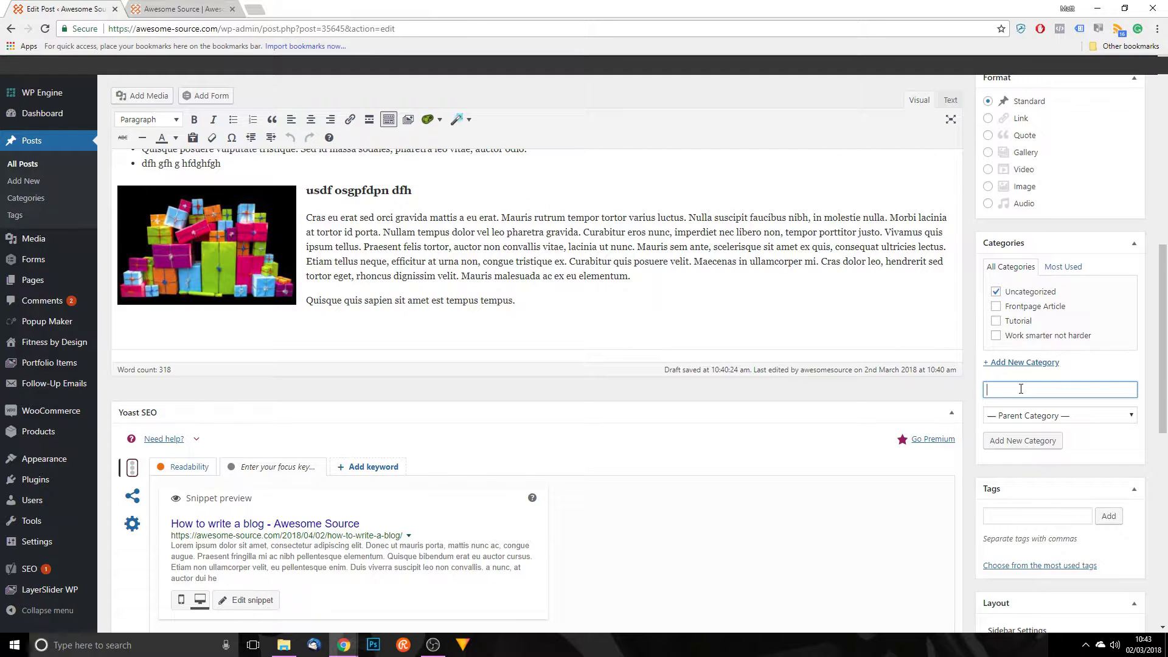
type("Blogging Thelp")
scroll(1021, 390, "up", 1)
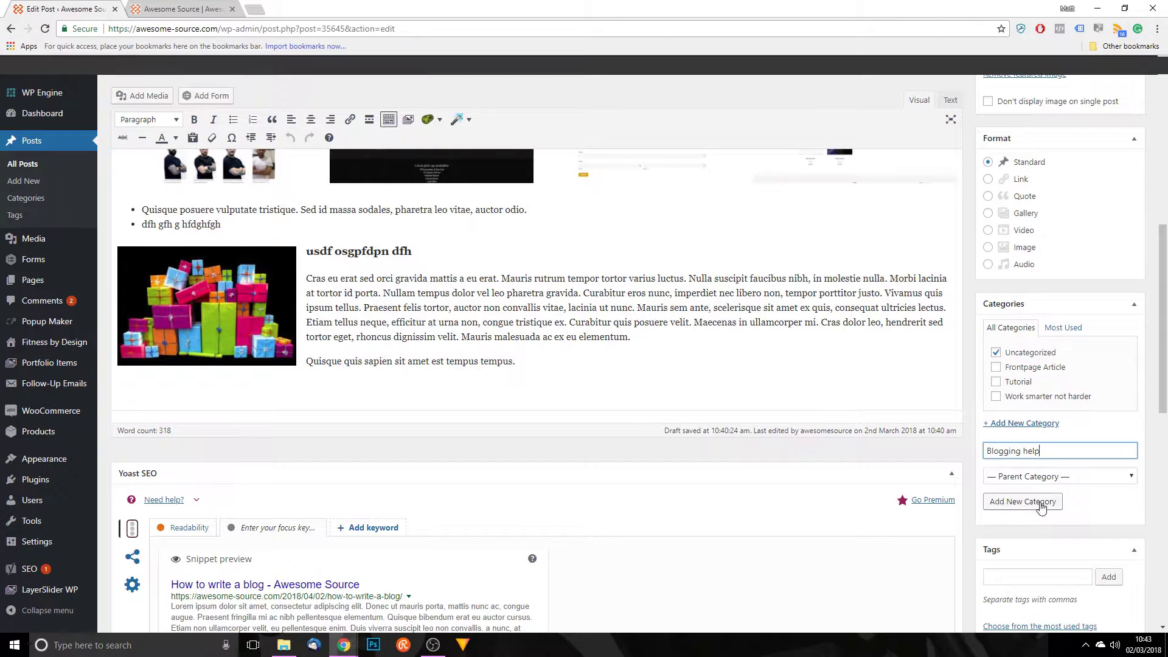
left_click(1089, 478)
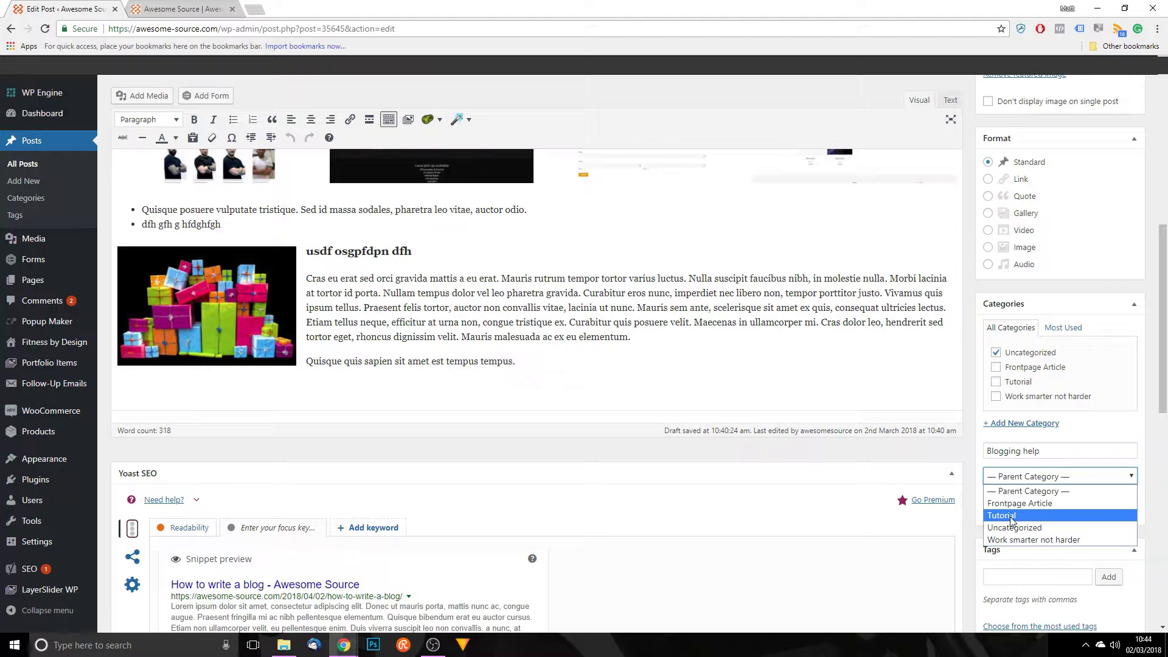
left_click(1012, 517)
left_click(1037, 508)
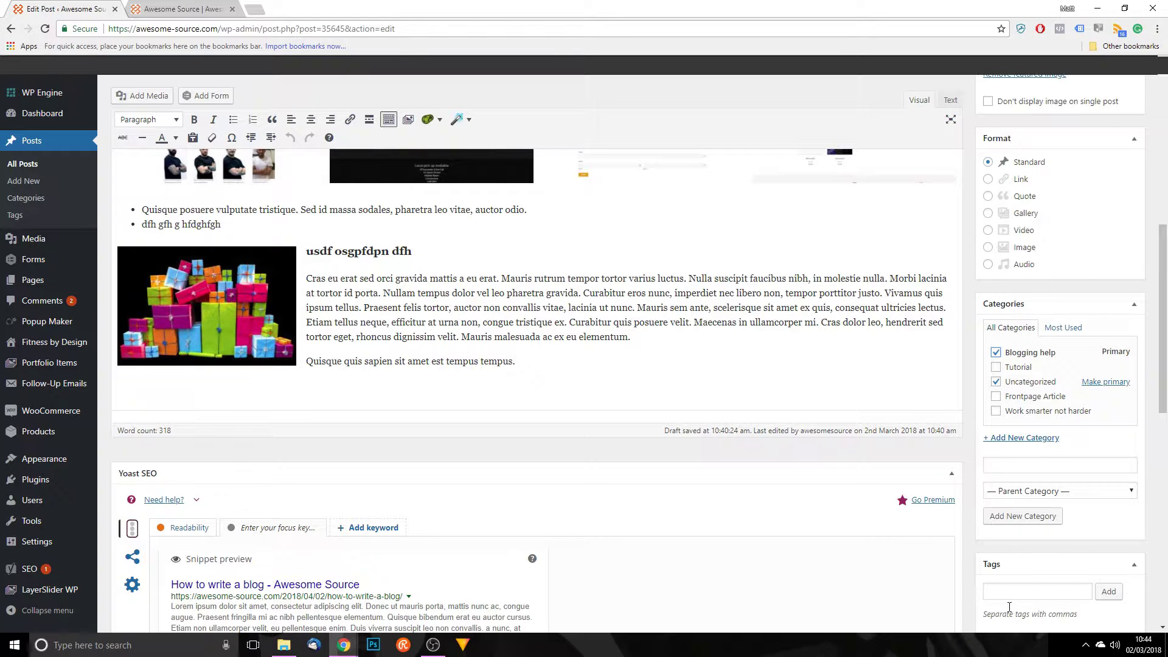
left_click(996, 381)
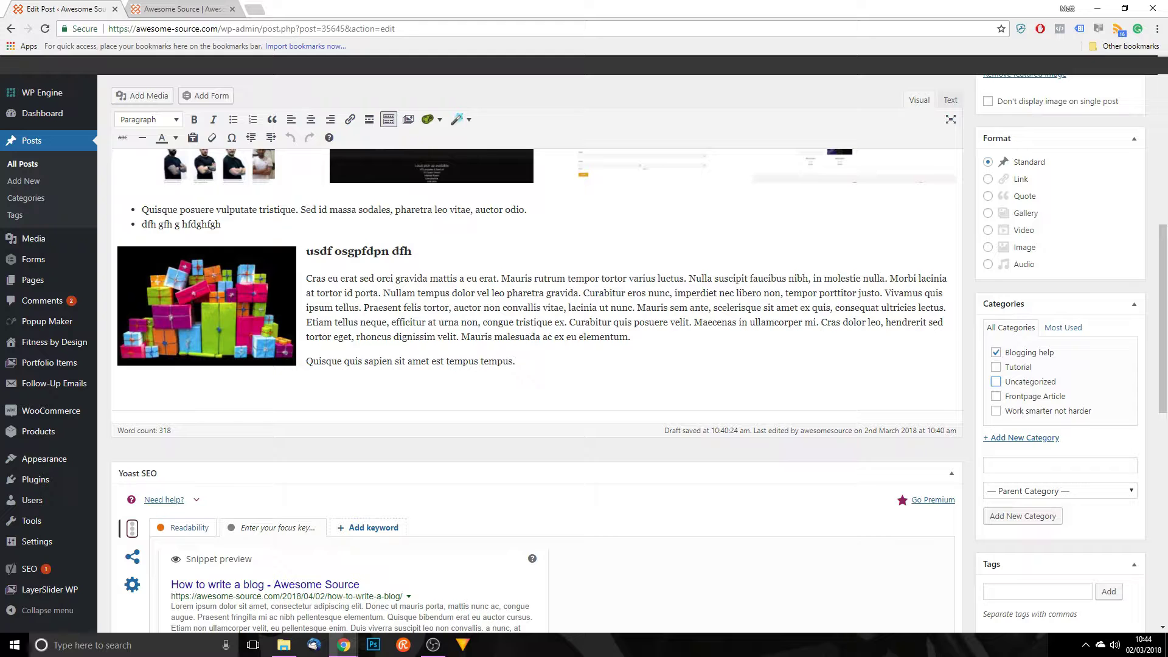
Step: Try assigning the post to Tutorial, Uncategorized, Frontpage Article and Work smarter not harder, but leave only Blogging help selected
left_click(997, 367)
left_click(996, 383)
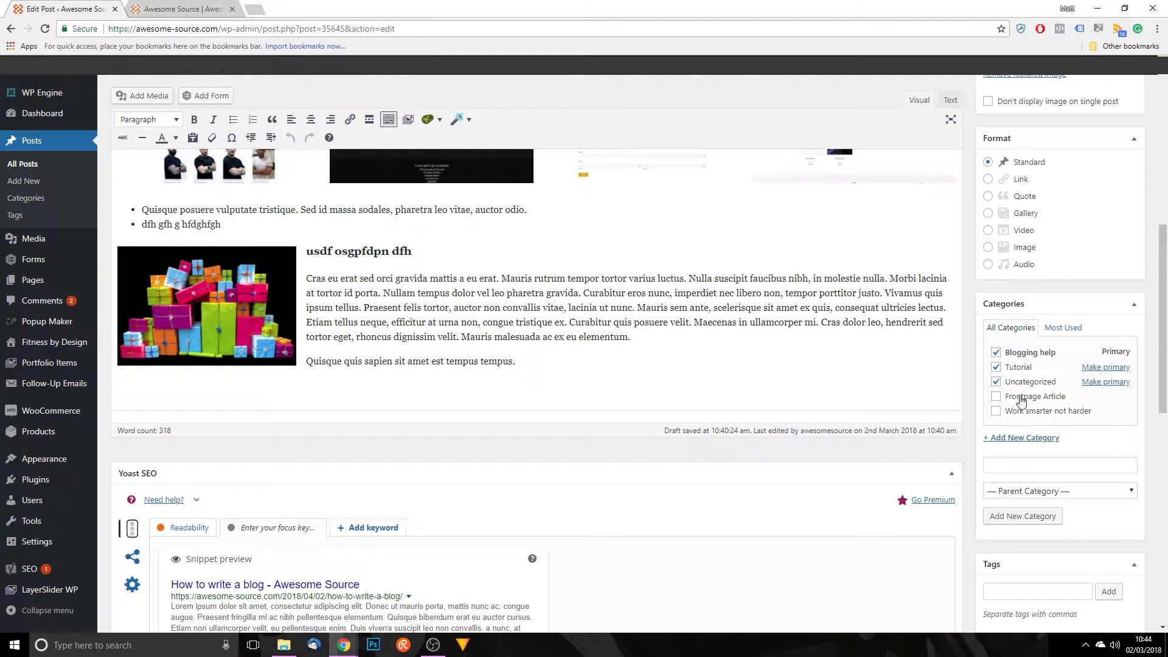
left_click(997, 397)
left_click(998, 397)
left_click(996, 382)
left_click(997, 369)
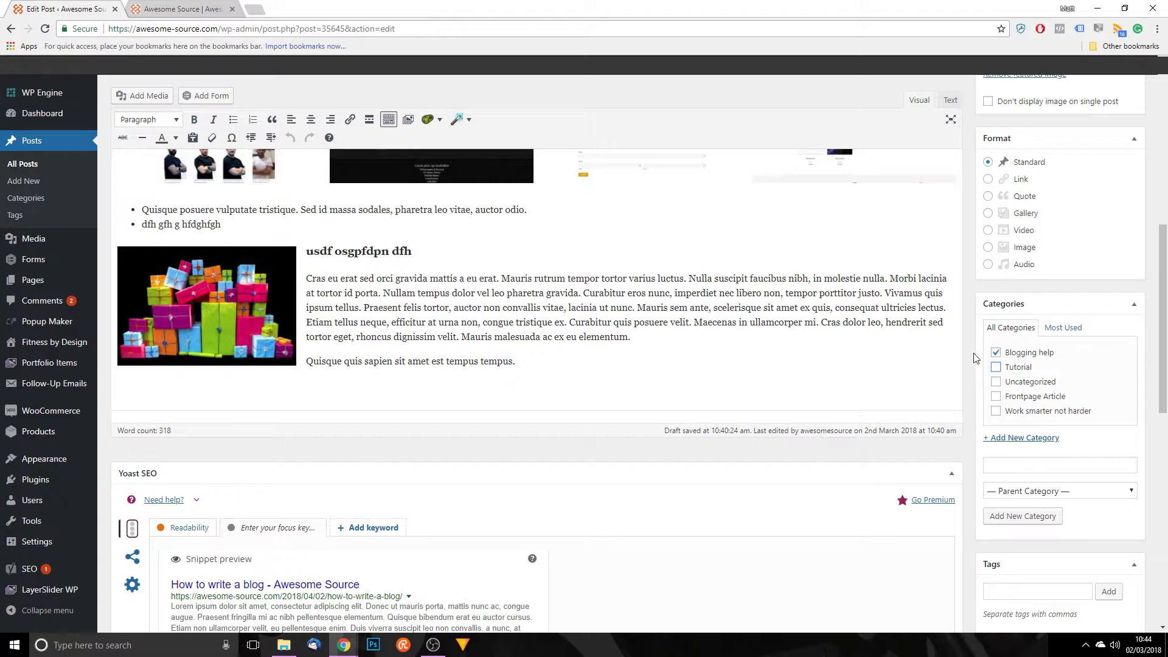
left_click(996, 412)
left_click(996, 412)
Step: Switch to the live blog and look through the posts in the Work smarter not harder category
left_click(203, 11)
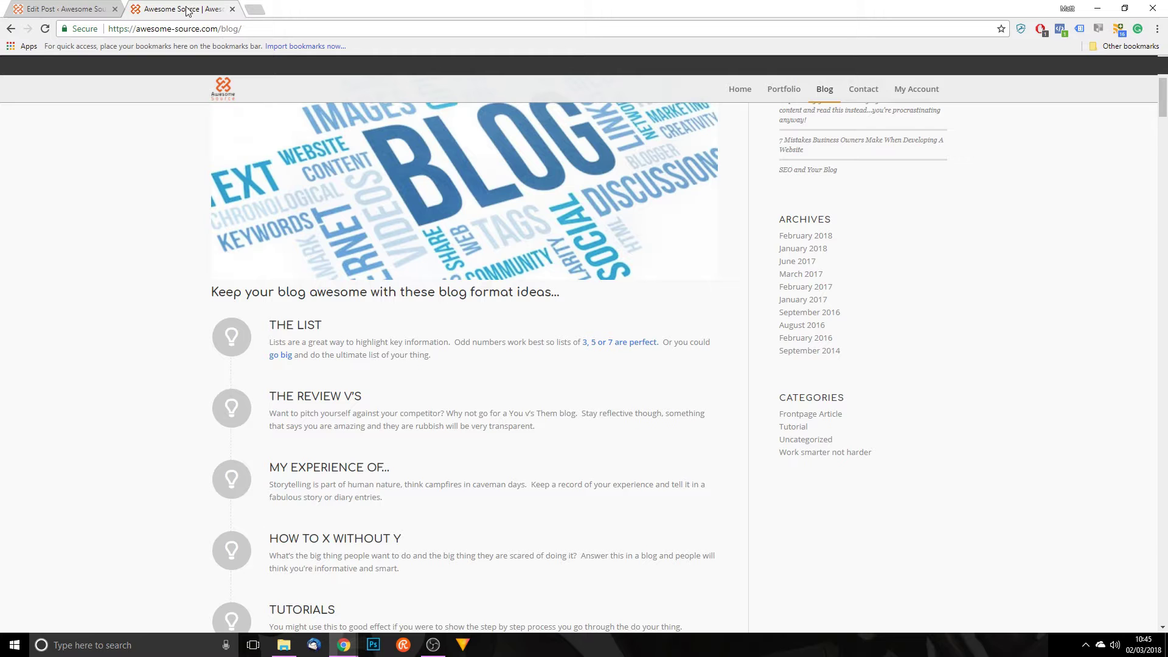
scroll(987, 330, "down", 1)
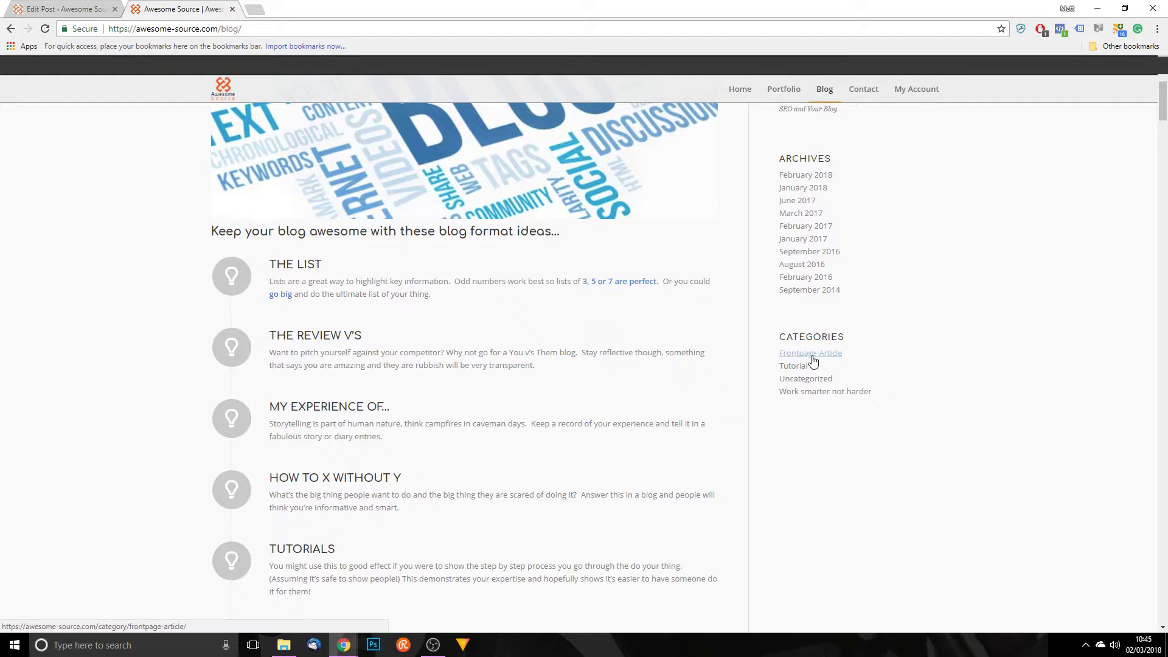
left_click(824, 396)
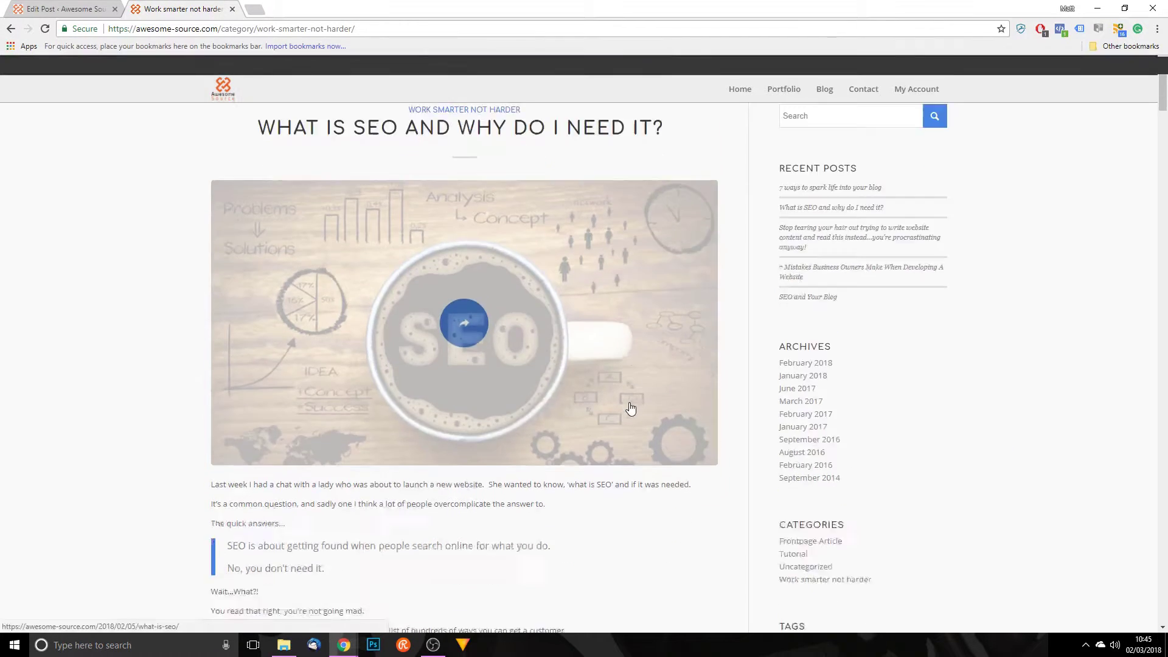
scroll(529, 315, "down", 12)
scroll(522, 315, "down", 15)
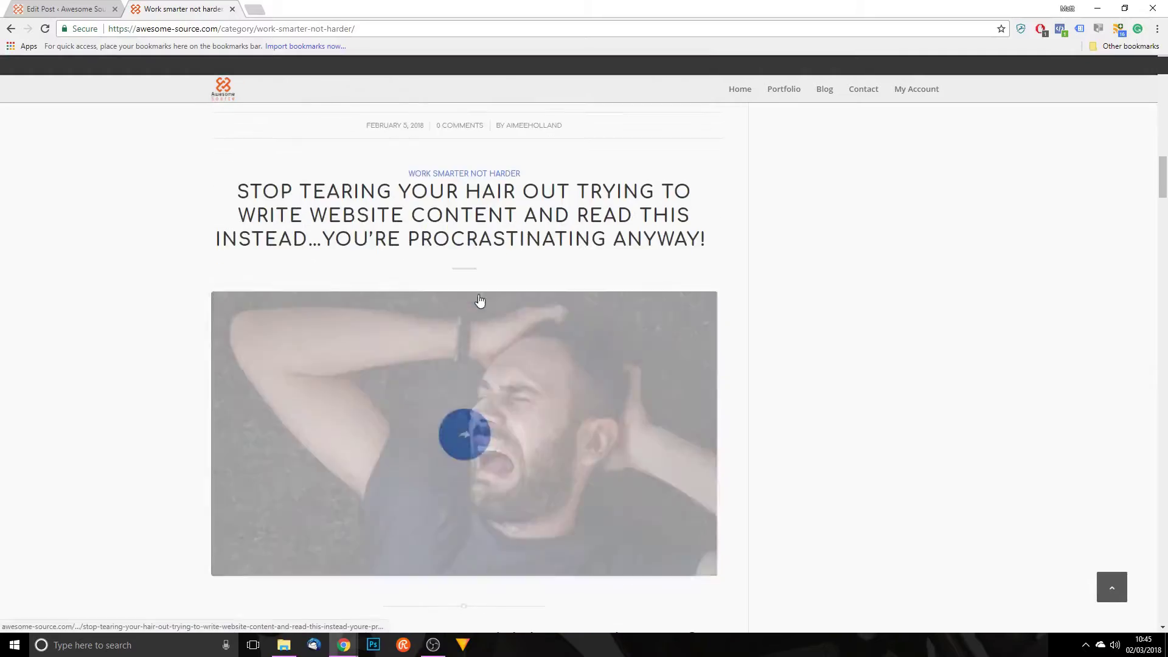
scroll(487, 304, "down", 15)
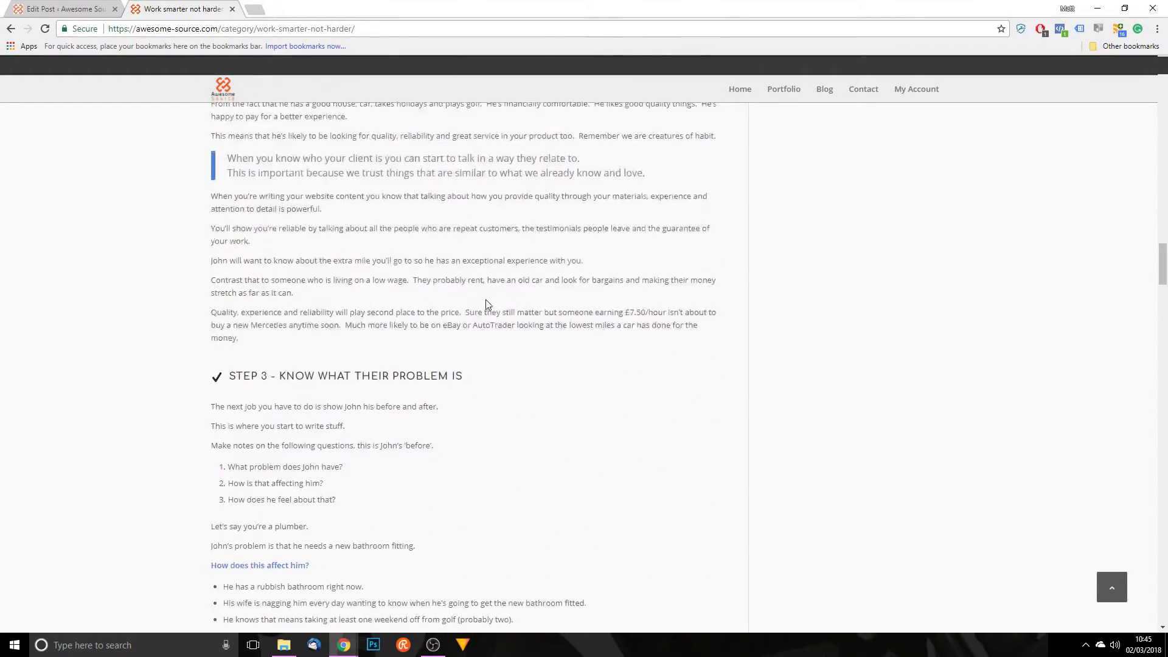
scroll(486, 306, "up", 15)
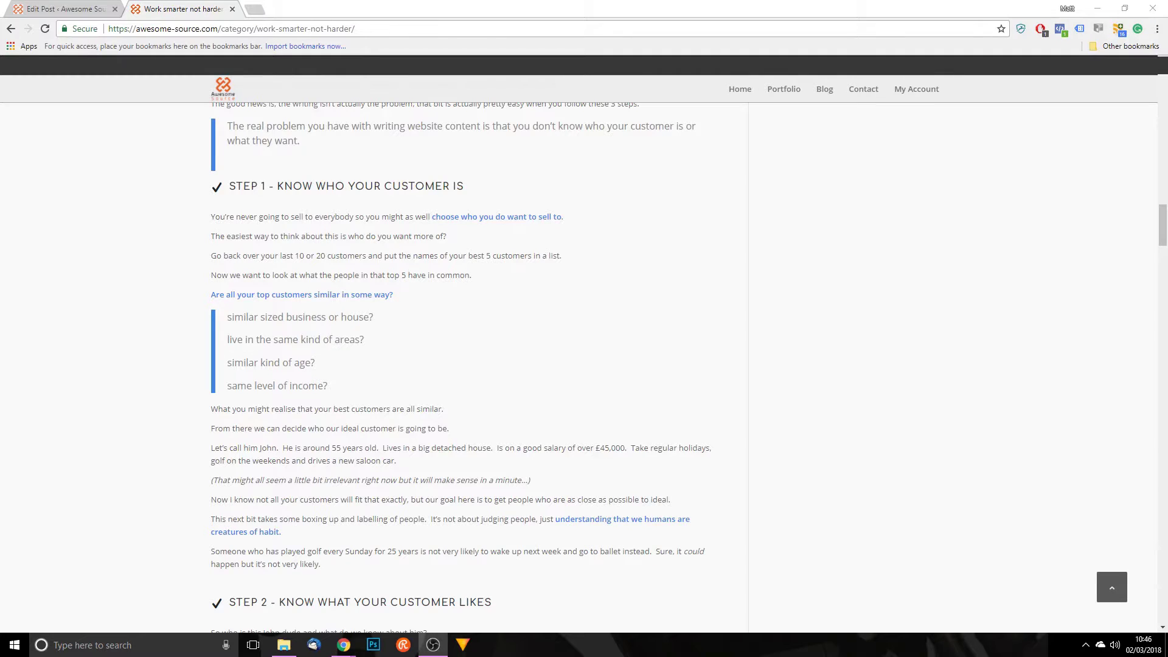
Step: Locate the Tags section in the post editor, and examine the tag list in the live blog's sidebar
left_click(37, 5)
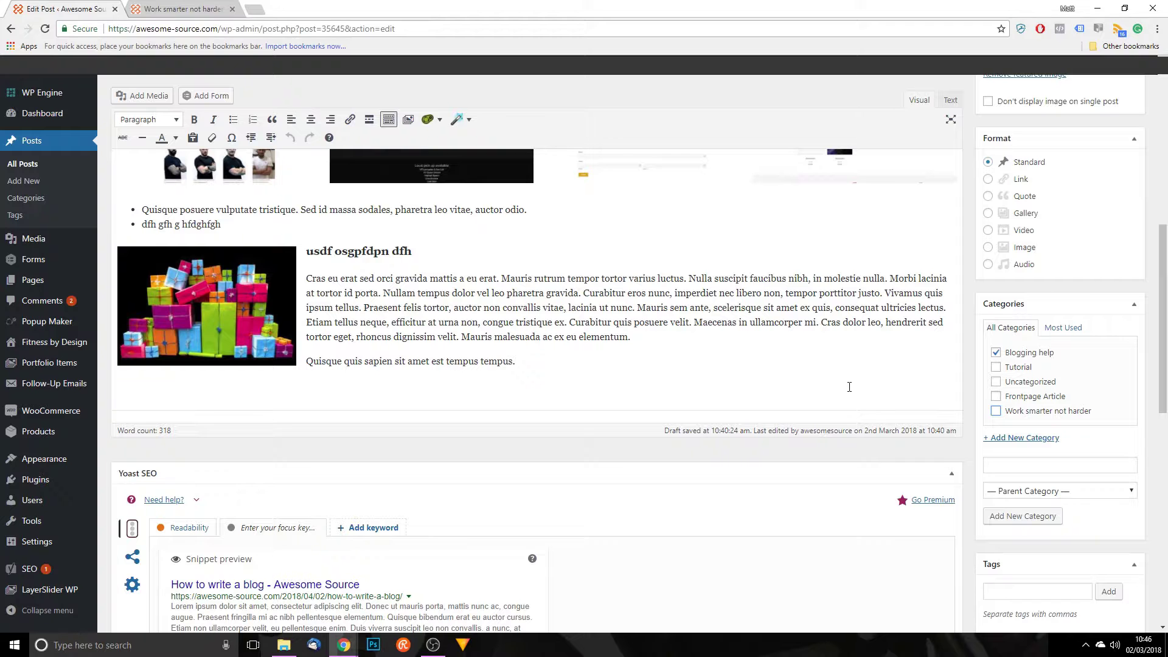
scroll(837, 521, "down", 2)
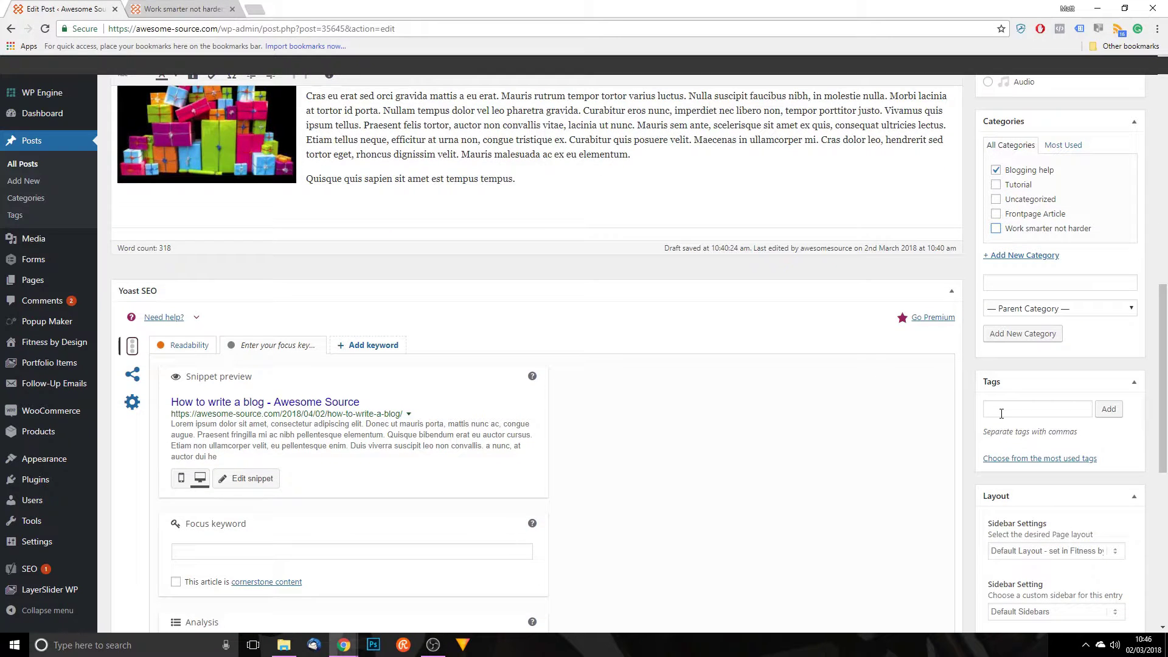
left_click(1001, 412)
left_click(157, 8)
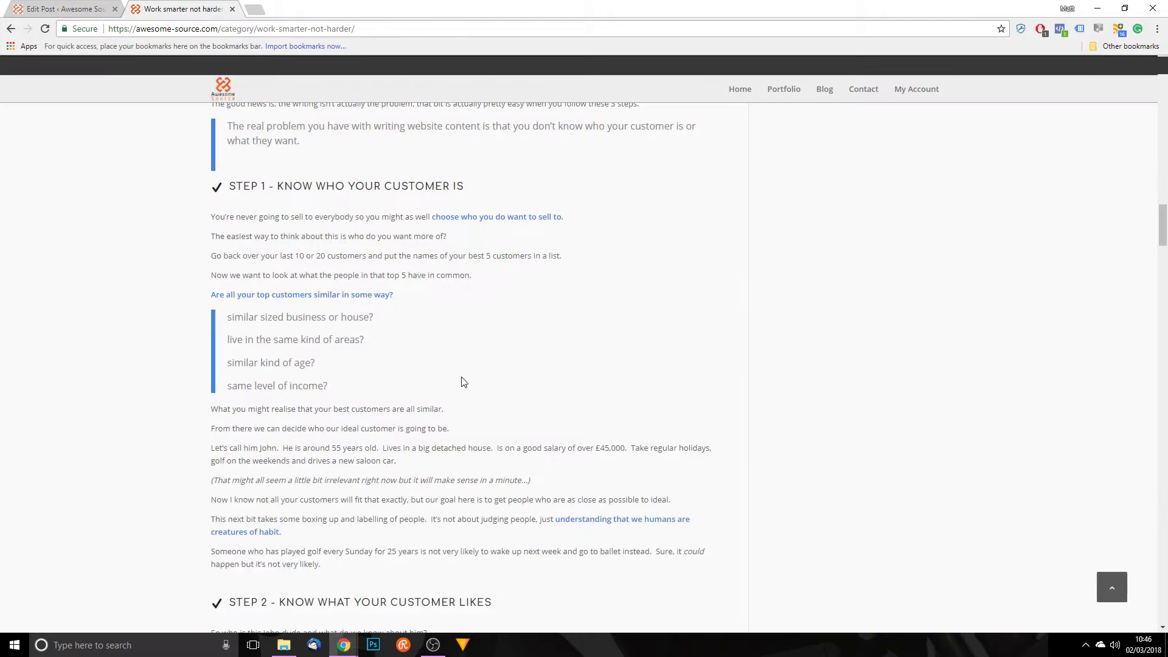
scroll(849, 292, "up", 10)
scroll(854, 305, "up", 15)
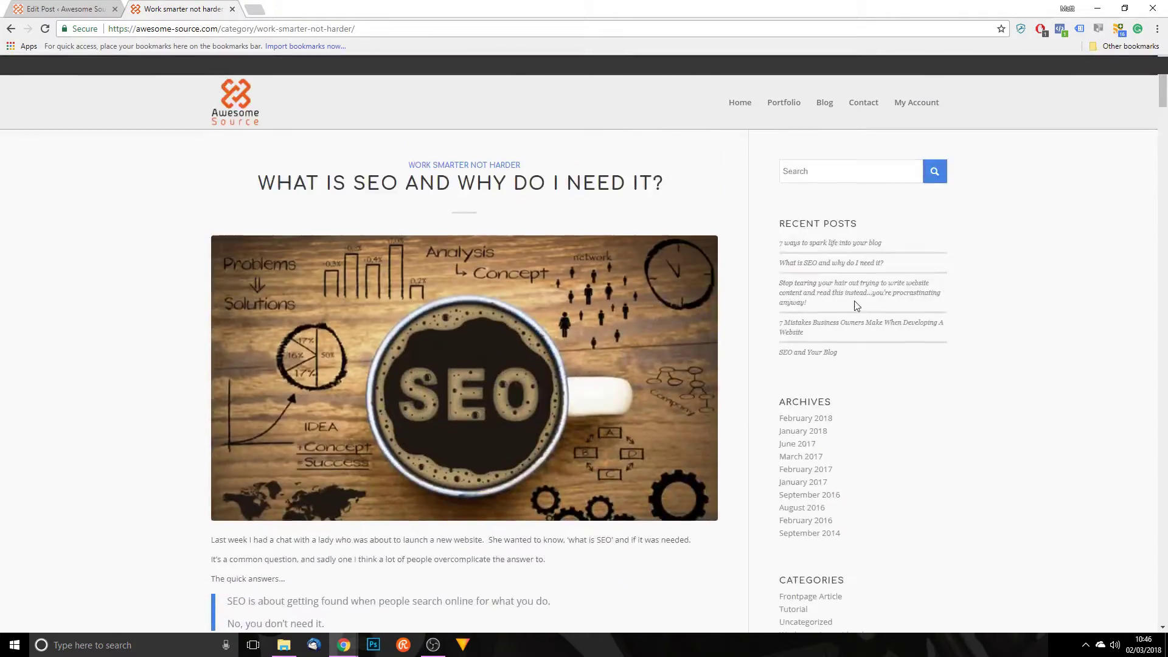
scroll(918, 243, "down", 5)
scroll(713, 245, "up", 4)
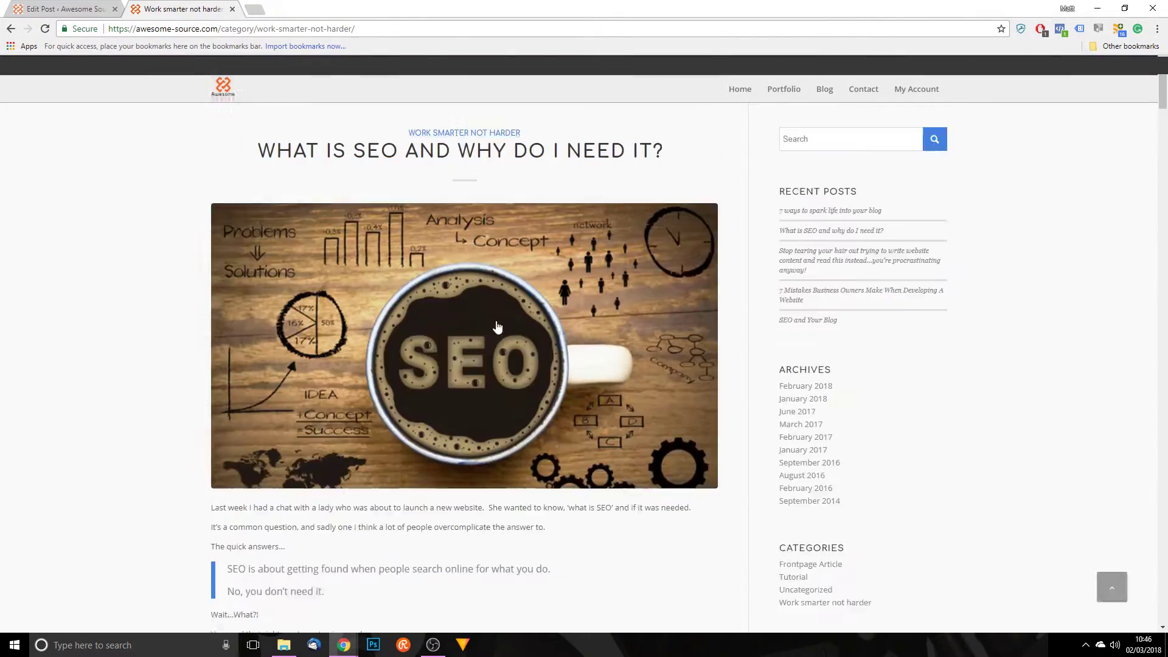
scroll(451, 224, "down", 7)
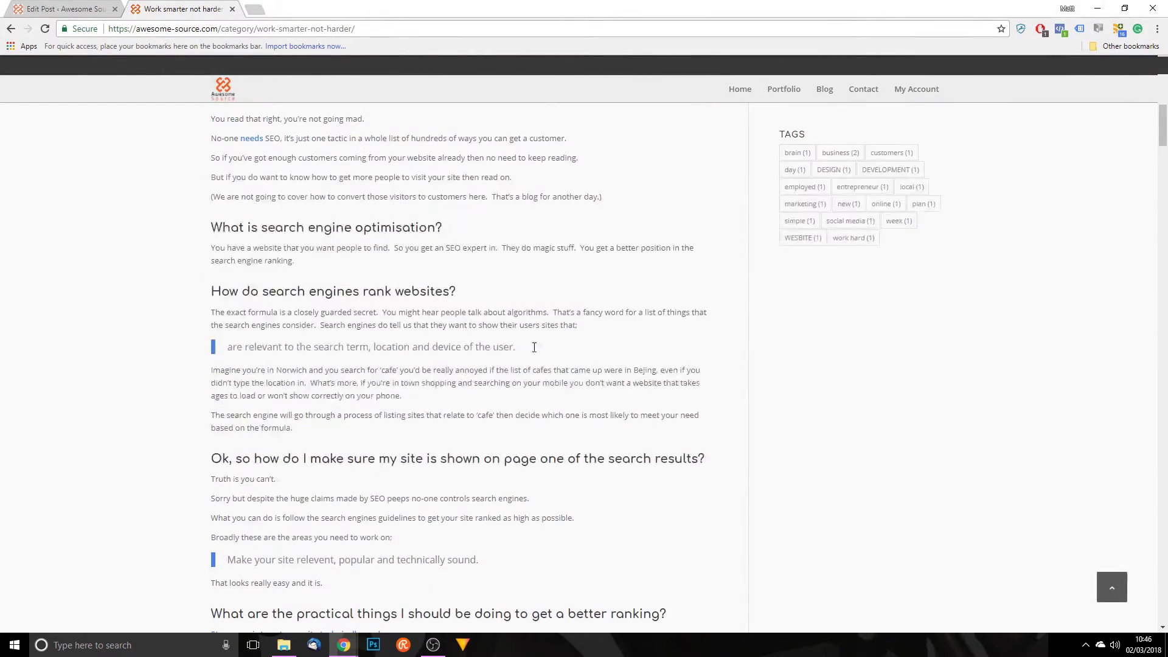
scroll(605, 346, "up", 4)
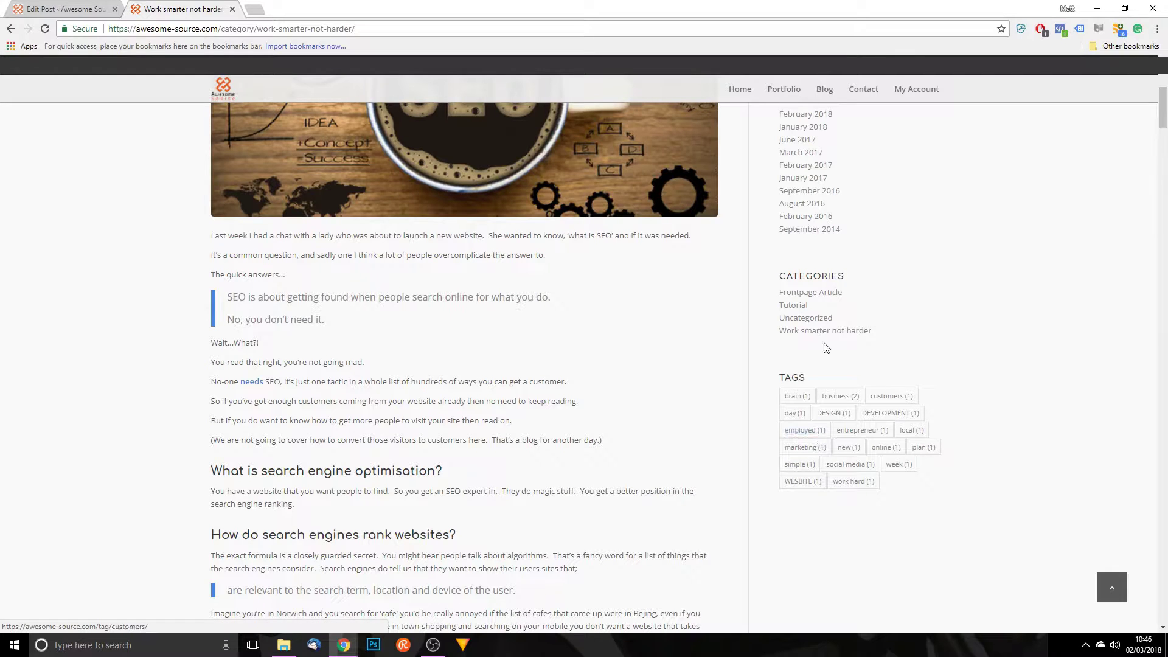
Step: Open the archive for the "business" tag on the live blog and look through its posts
left_click(868, 420)
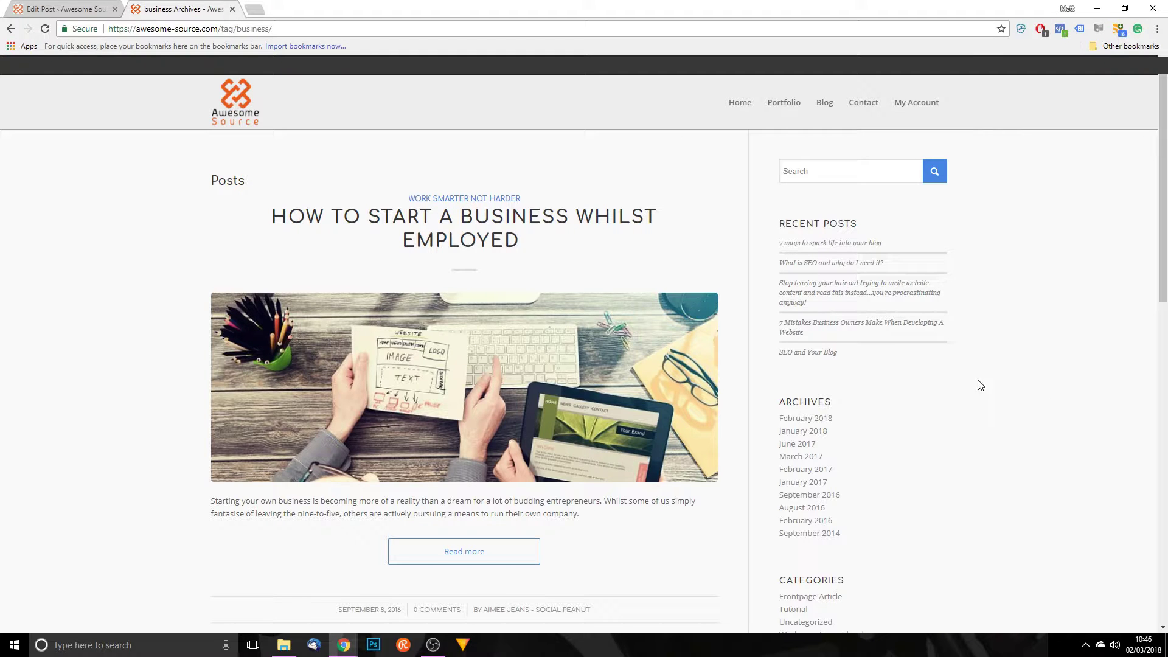
scroll(756, 442, "down", 2)
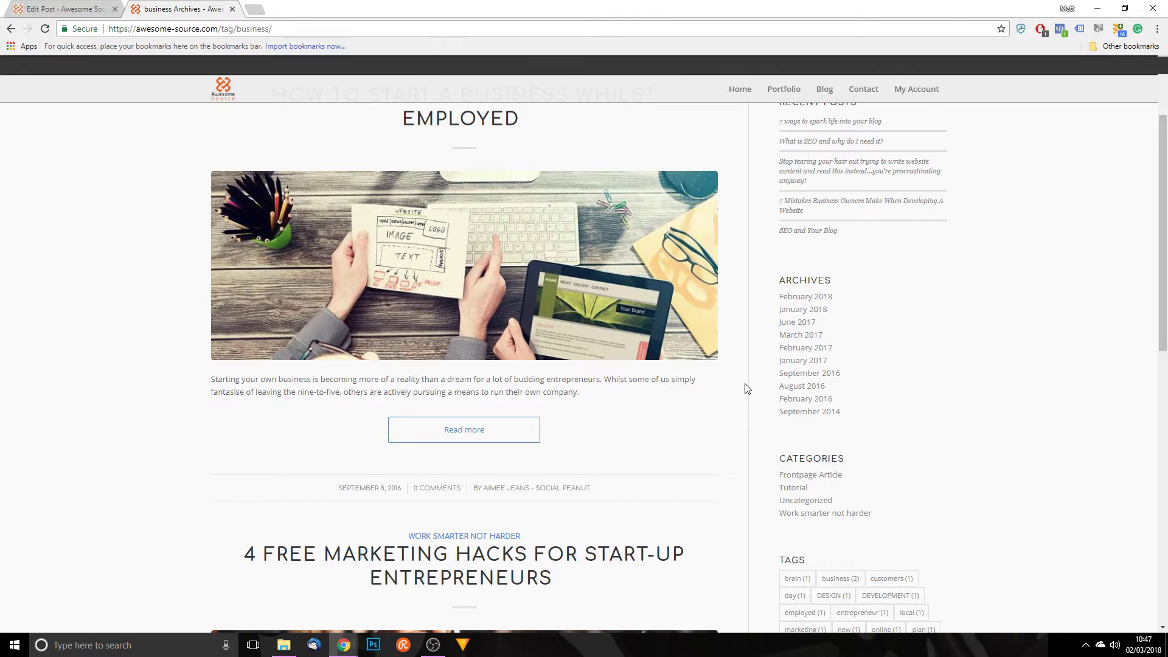
scroll(746, 385, "down", 7)
scroll(757, 454, "down", 2)
scroll(791, 426, "up", 6)
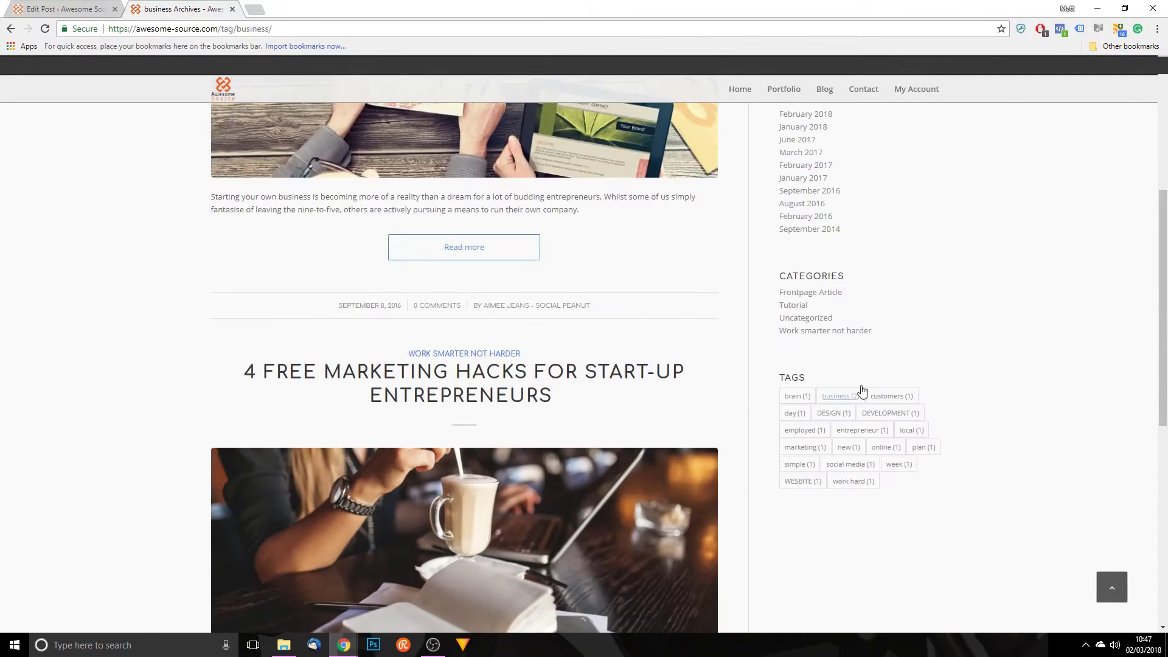
scroll(741, 377, "up", 4)
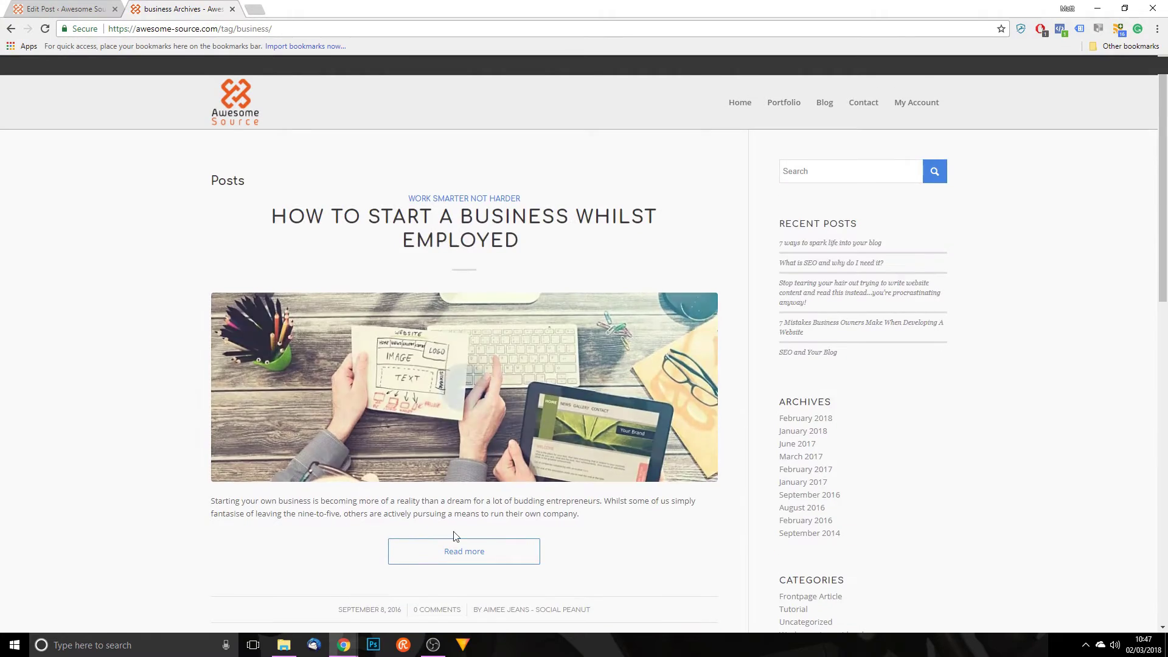
scroll(742, 363, "down", 8)
scroll(753, 477, "up", 4)
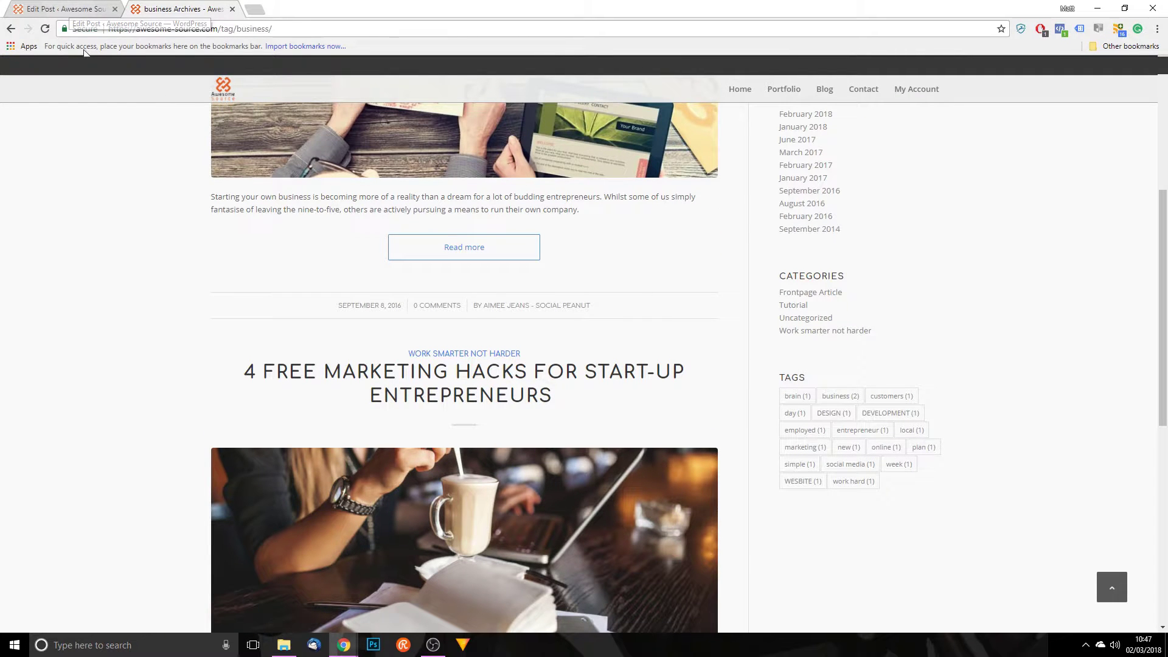
Step: Return to the post editor and add the tags "nonsense" and "help" to the post
left_click(95, 6)
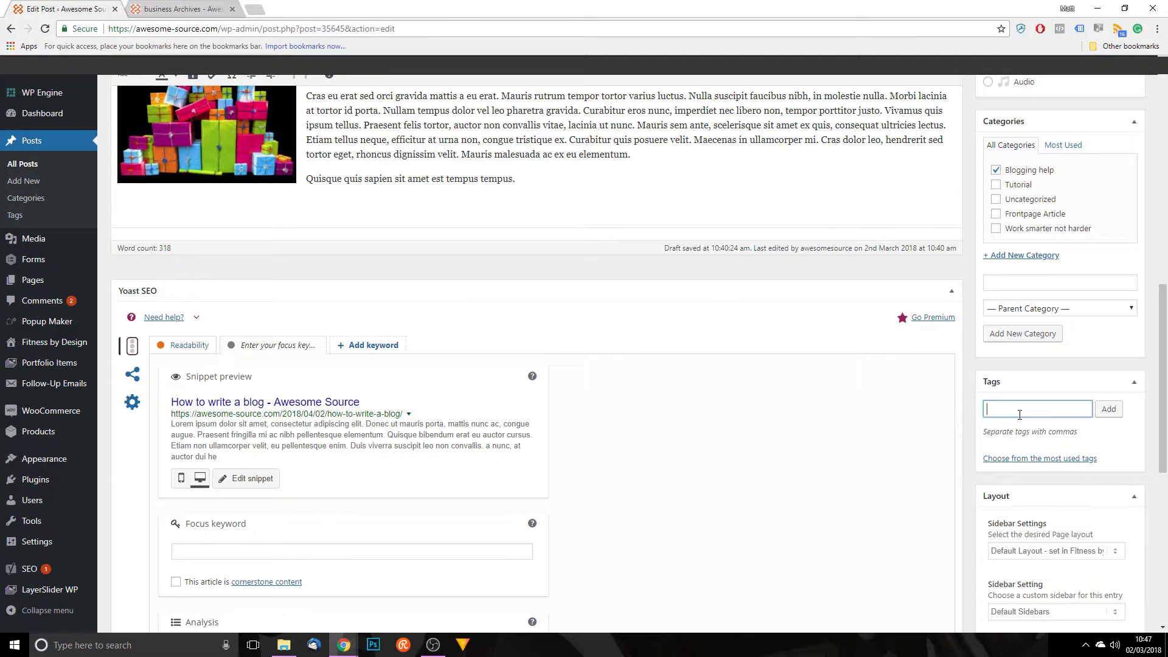
type("nonsense")
left_click(1108, 409)
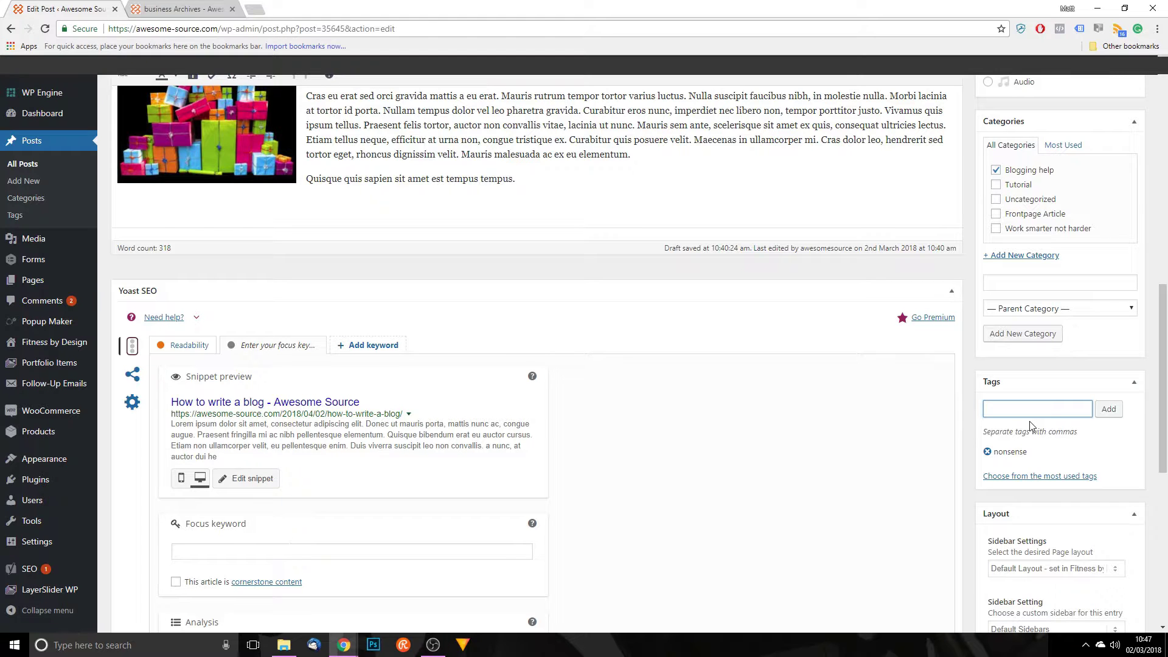
type("help")
left_click(1109, 410)
Step: Review the post's categories and tags in the editor, and open the "social media" tag archive on the live blog
scroll(983, 379, "up", 3)
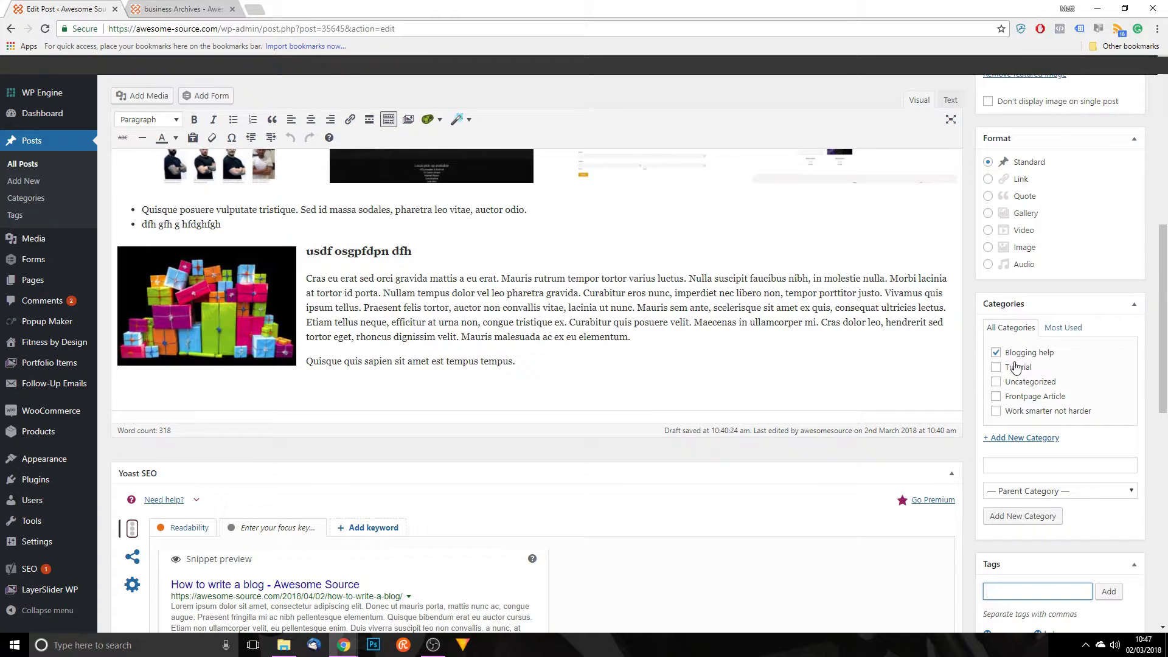
scroll(879, 496, "down", 2)
scroll(879, 496, "down", 2)
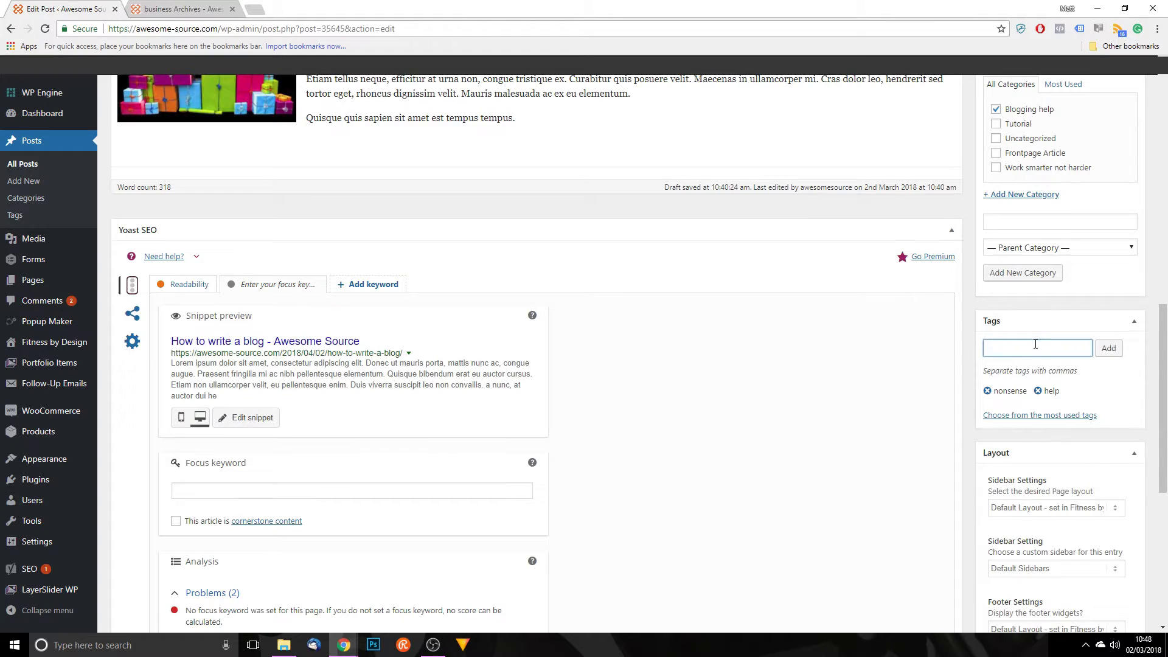
scroll(852, 280, "up", 1)
left_click(182, 8)
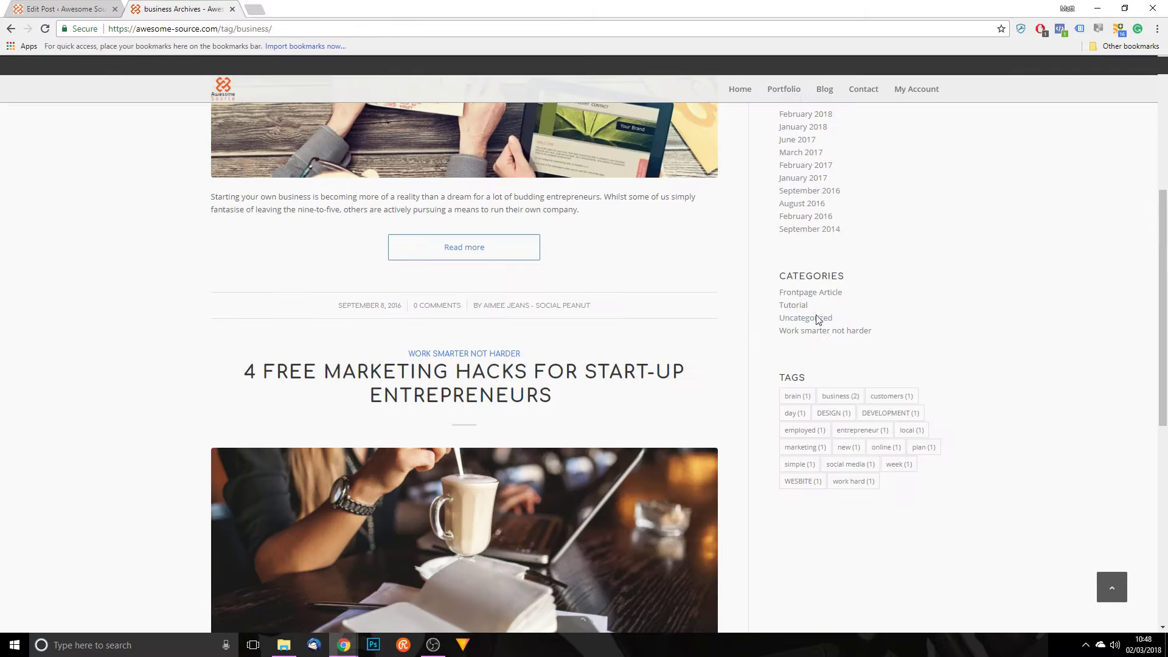
scroll(858, 252, "down", 2)
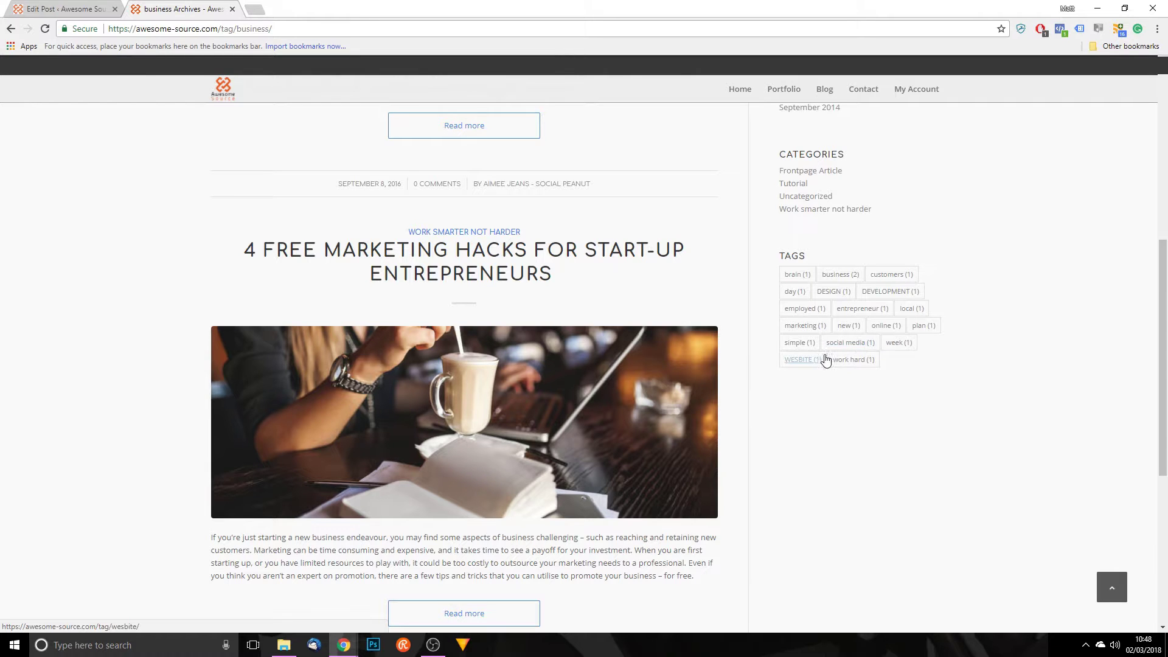
left_click(843, 344)
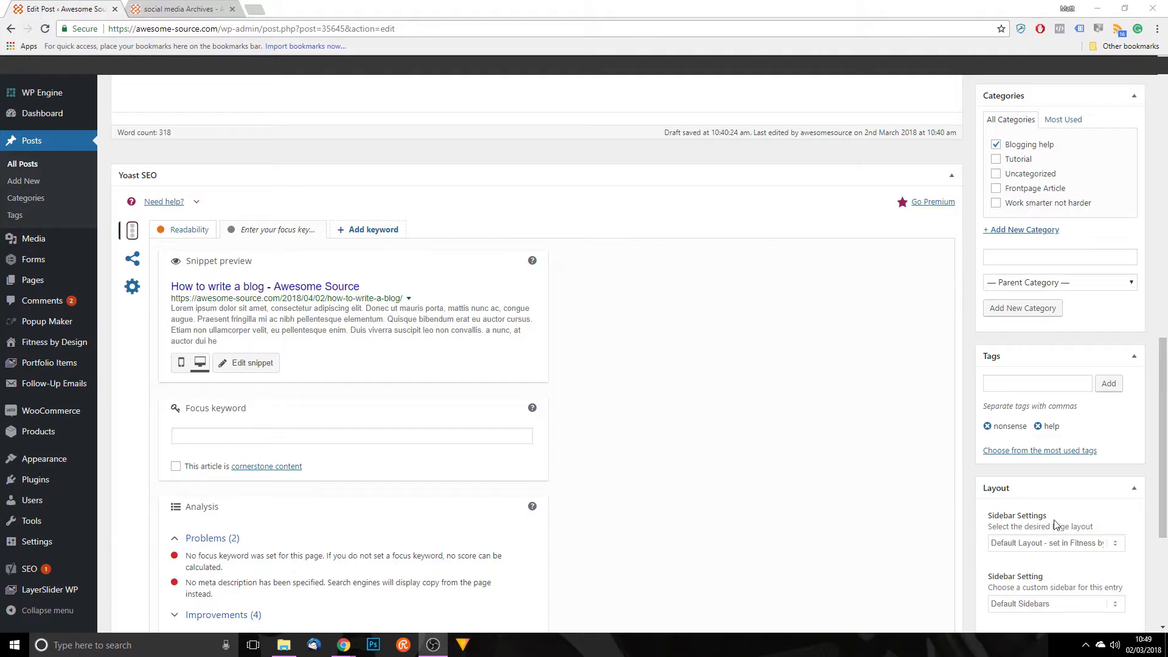
Step: Review the post's Layout settings, and examine the page layout of "4 Free Marketing Hacks for Start-up Entrepreneurs" on the live blog
scroll(798, 394, "down", 3)
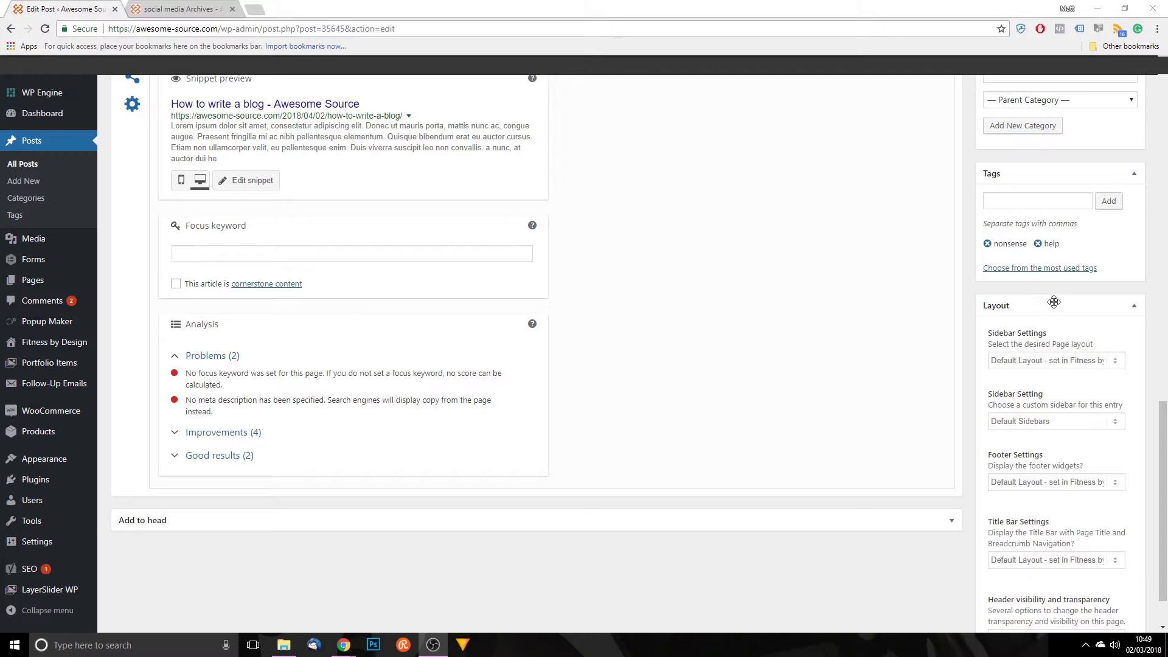
scroll(1050, 499, "down", 1)
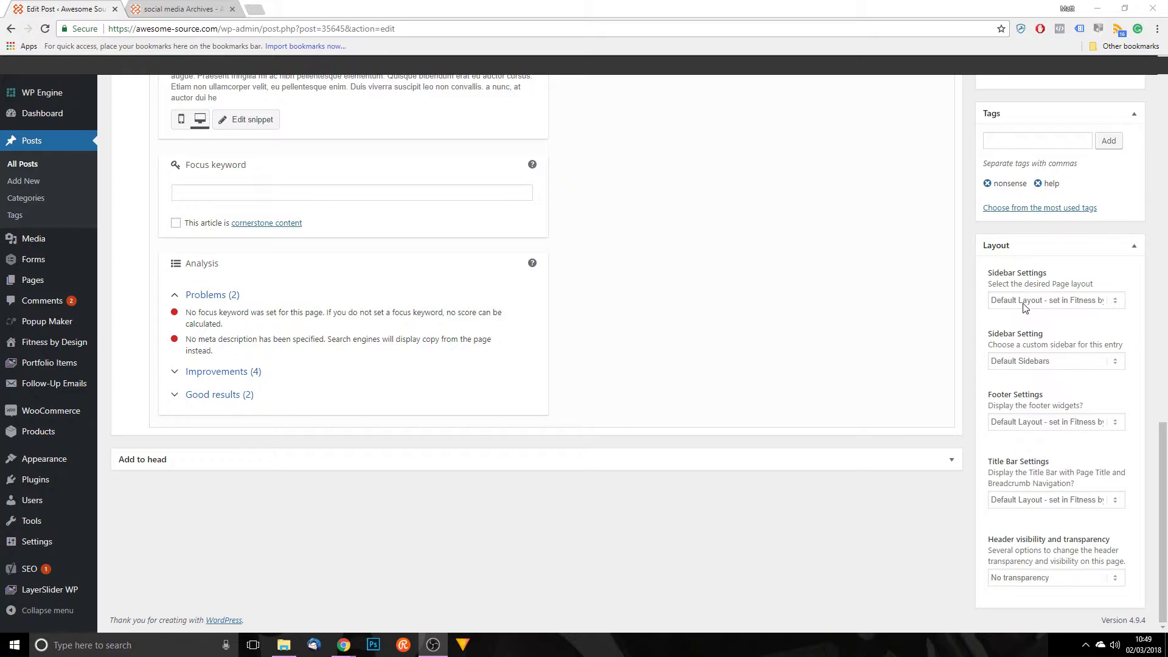
left_click(182, 10)
left_click(402, 225)
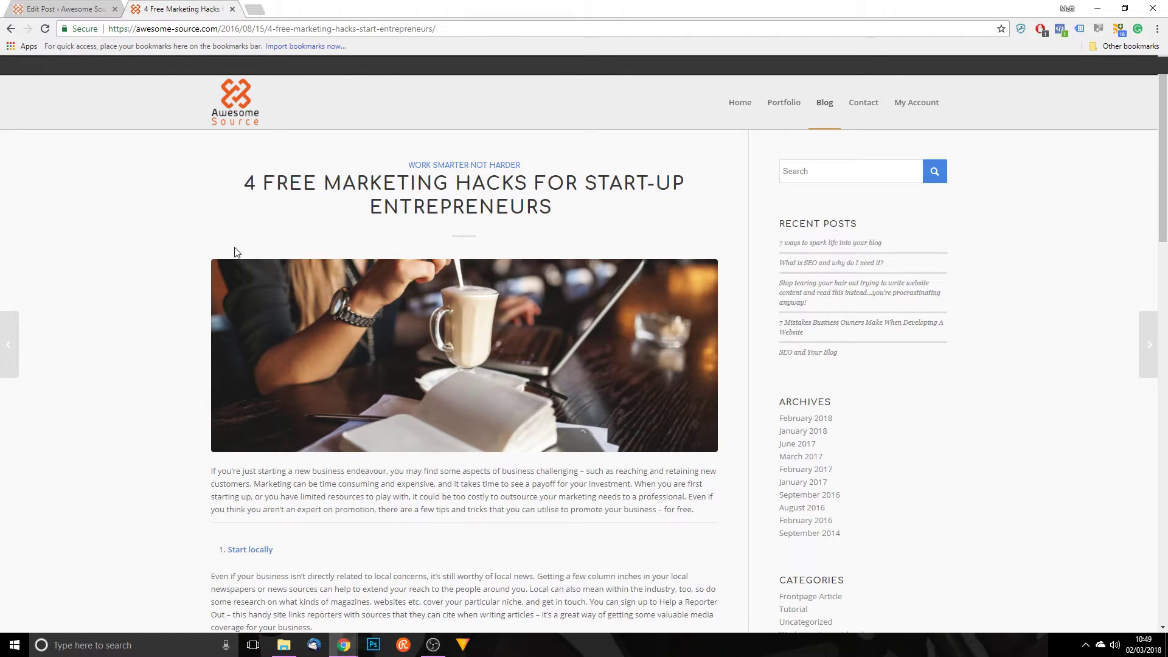
scroll(460, 393, "down", 4)
scroll(459, 392, "up", 4)
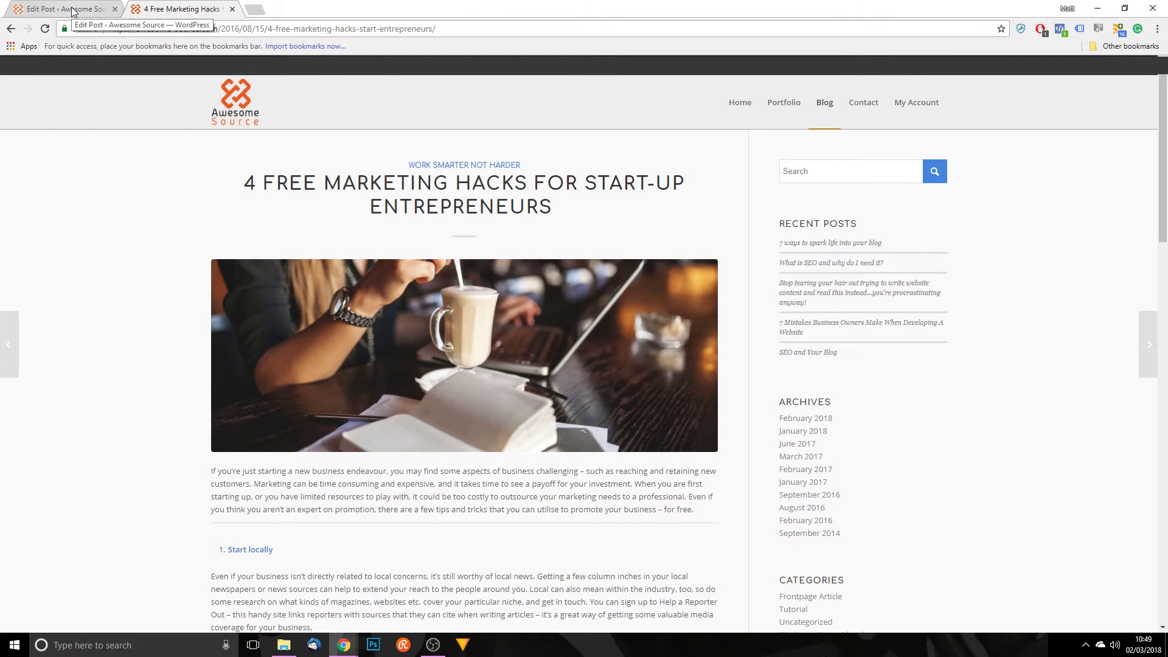
scroll(973, 293, "down", 15)
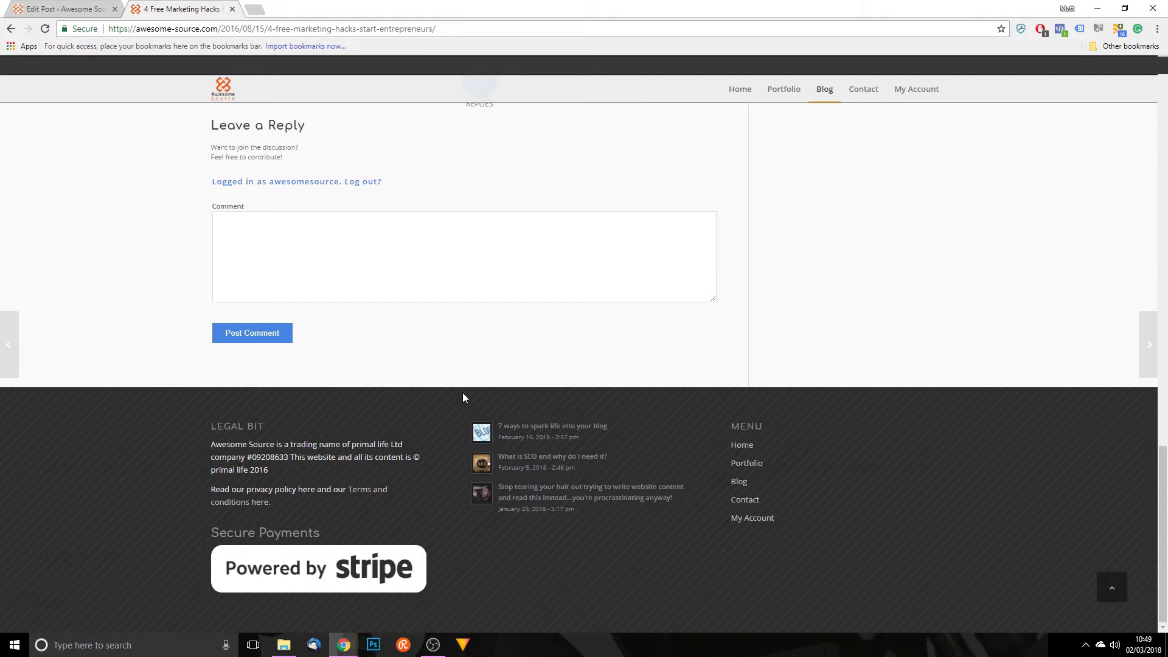
scroll(691, 365, "up", 15)
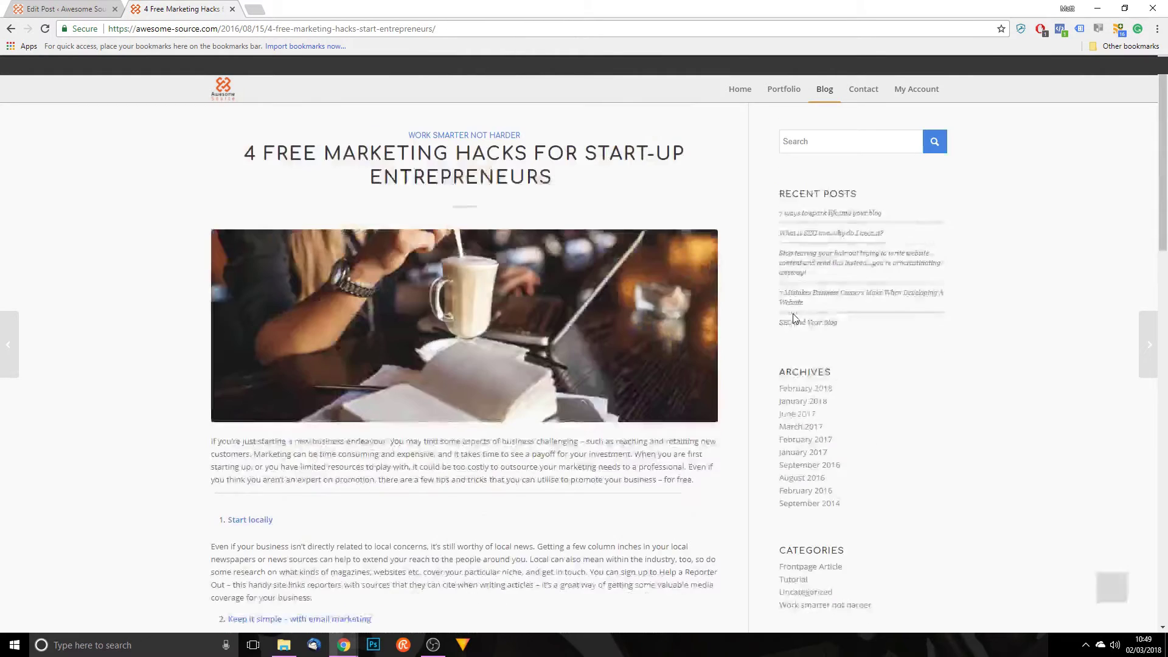
Step: Return to the post editor and review the available options for the page sidebar, custom sidebar and footer in the Layout settings
key("ctrl+shift+Tab")
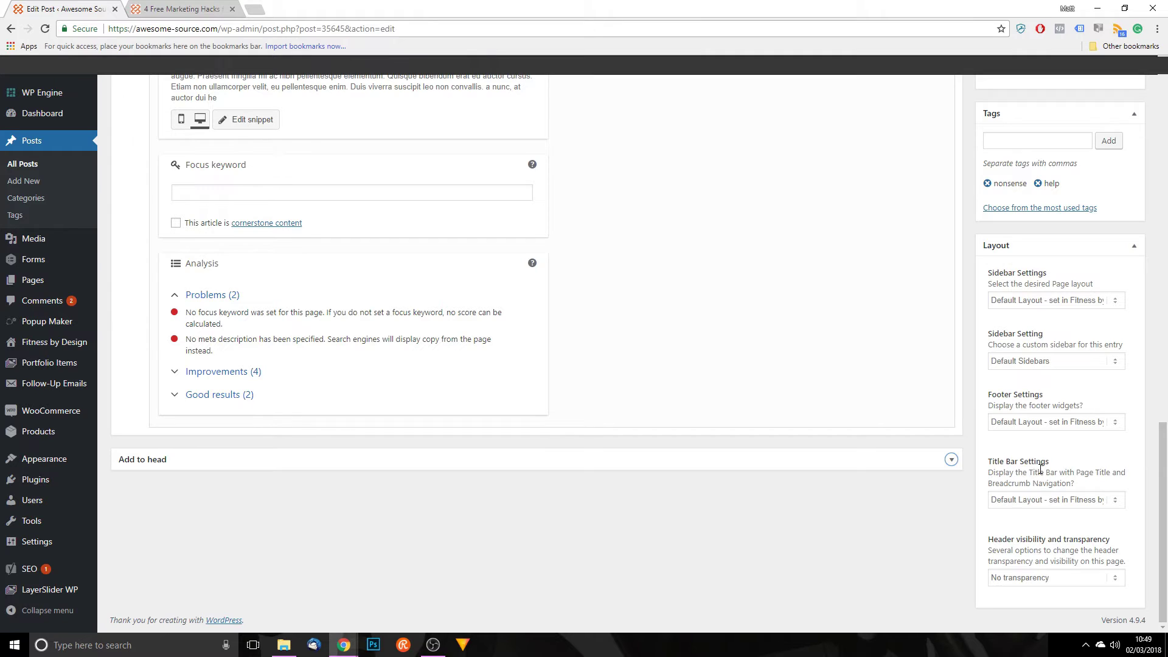
left_click(1012, 305)
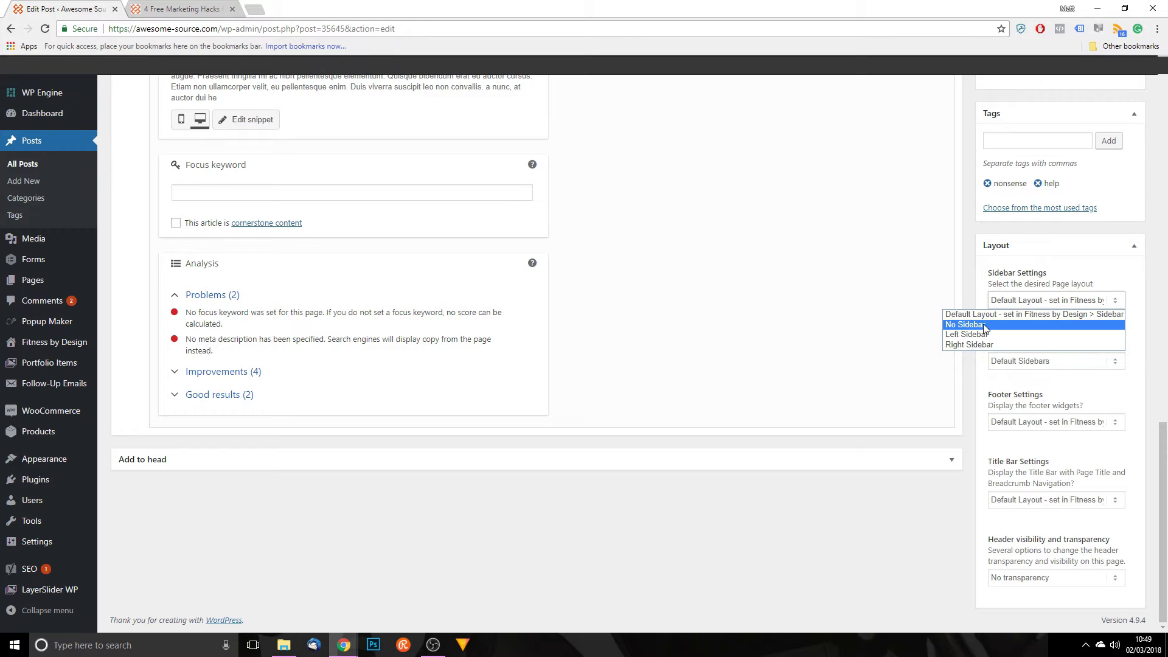
left_click(1119, 385)
left_click(1111, 365)
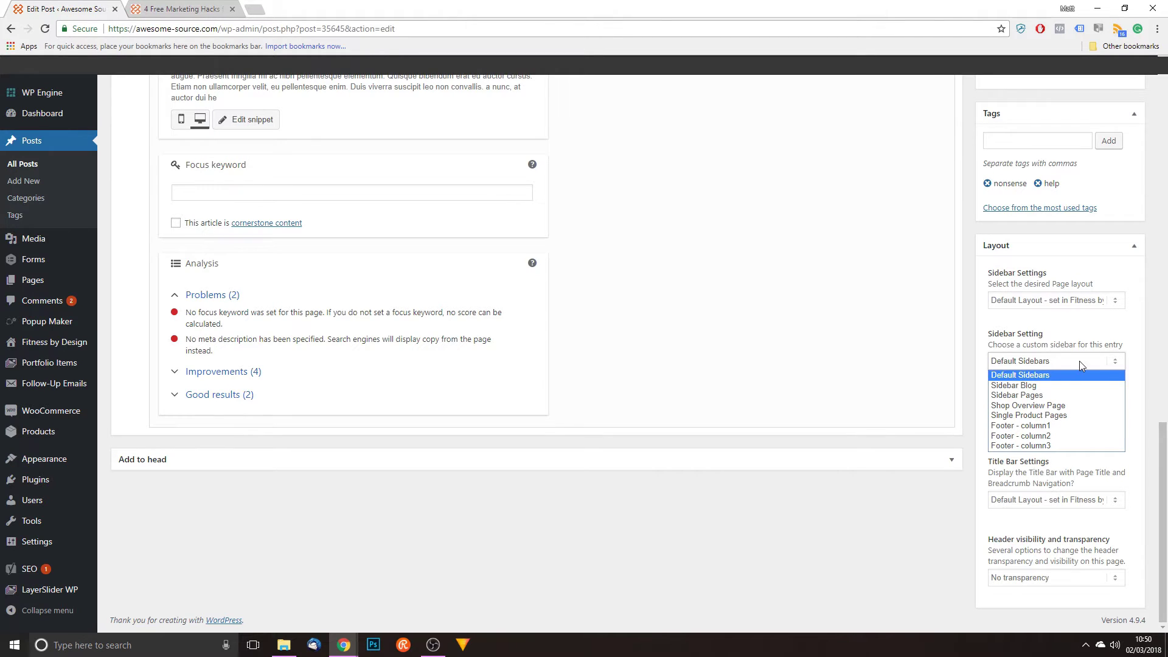
left_click(1116, 363)
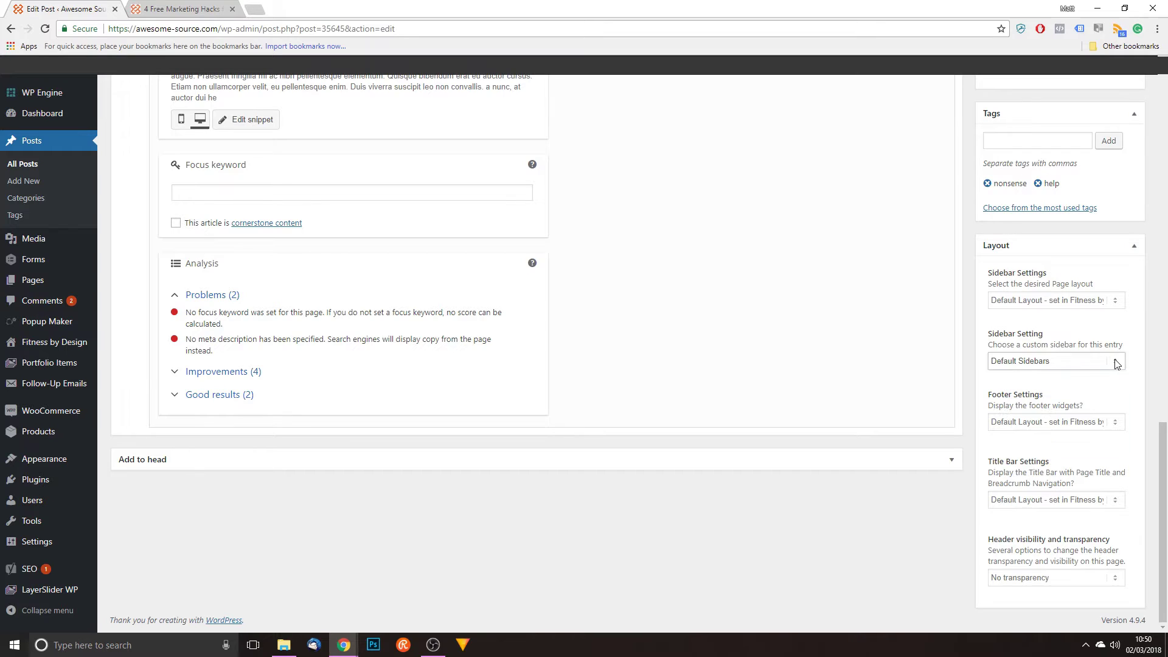
left_click(1072, 423)
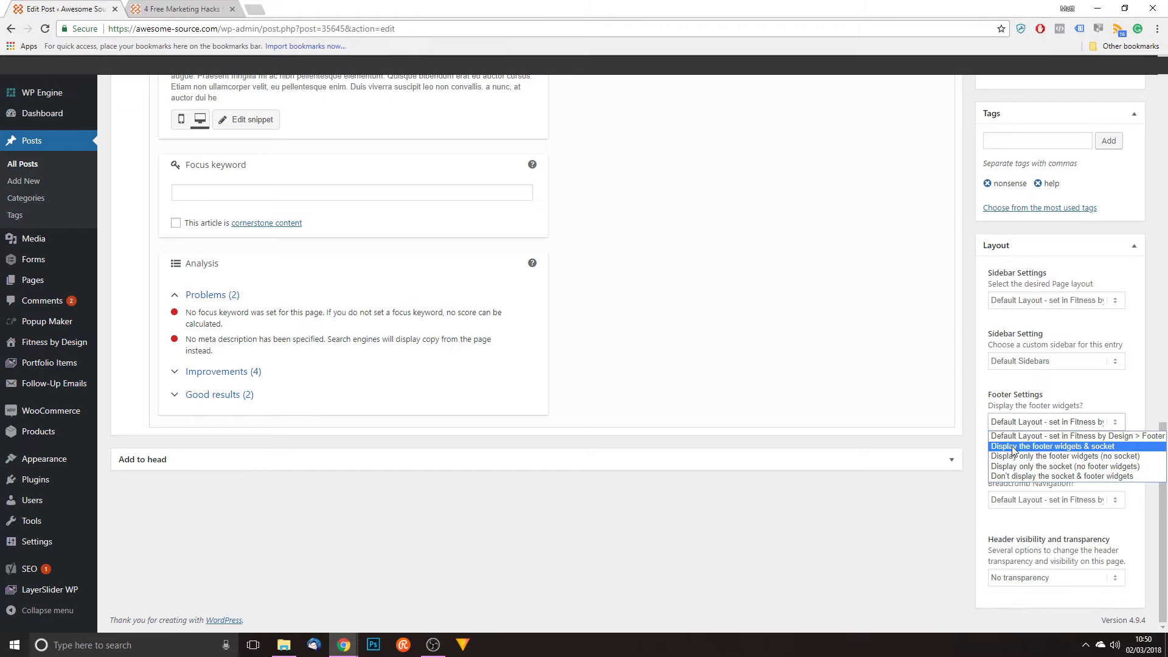
left_click(1121, 421)
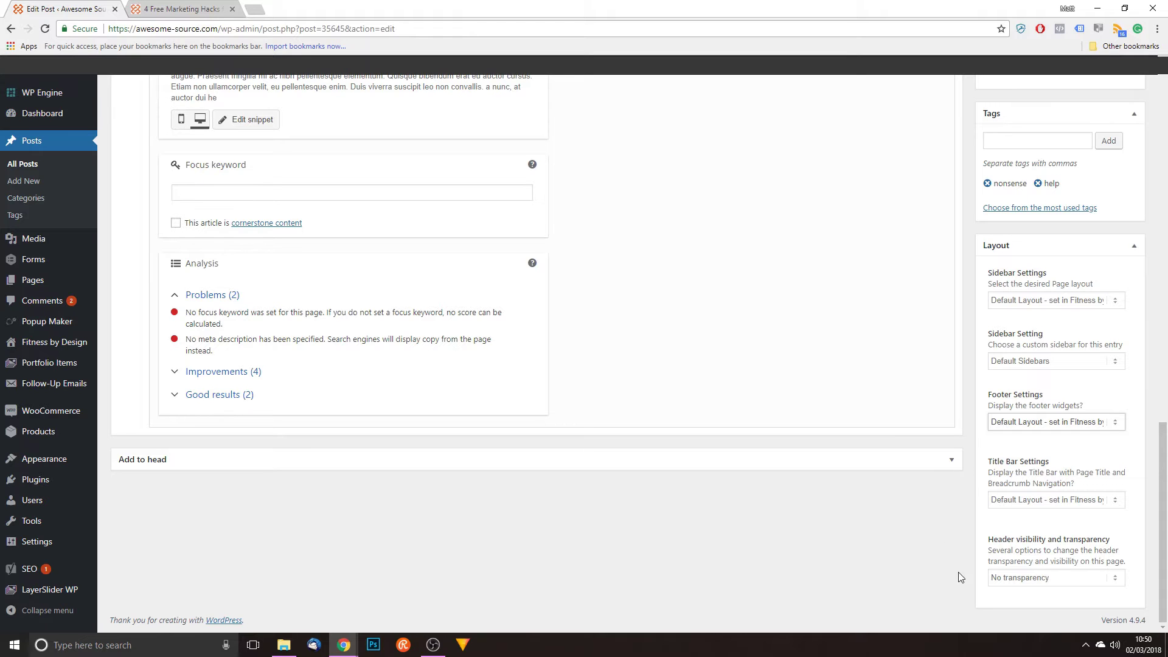
Step: Review the Title Bar Settings options, compare them with the live marketing hacks post, and set the title bar to "Display only breadcrumbs"
left_click(1072, 502)
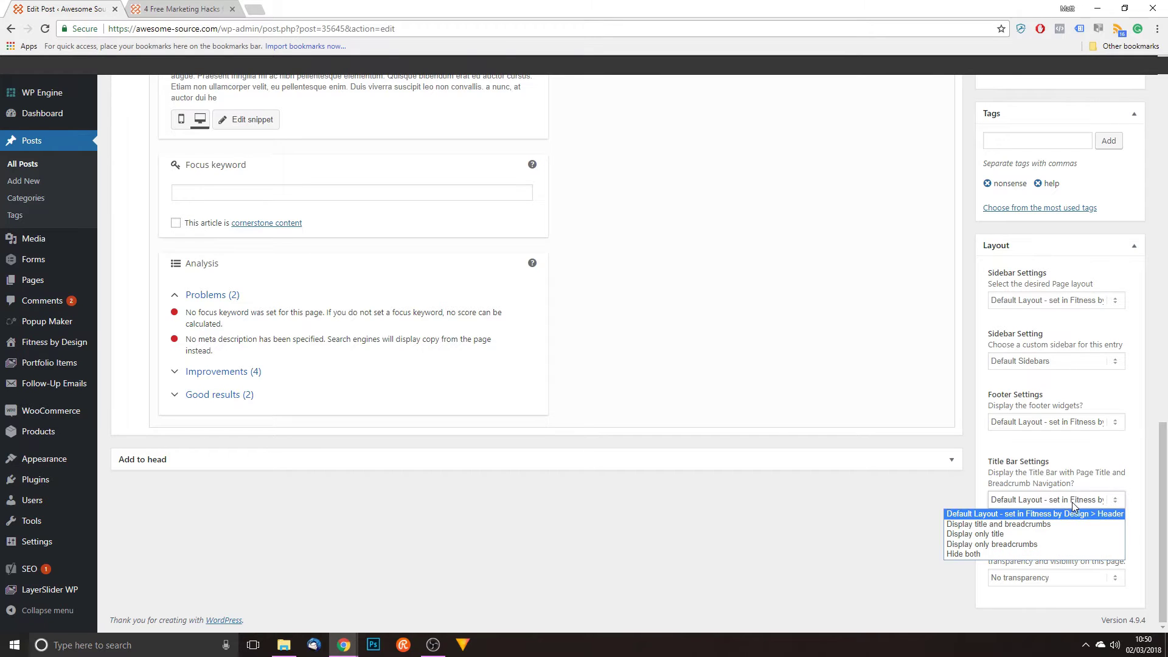
left_click(1075, 502)
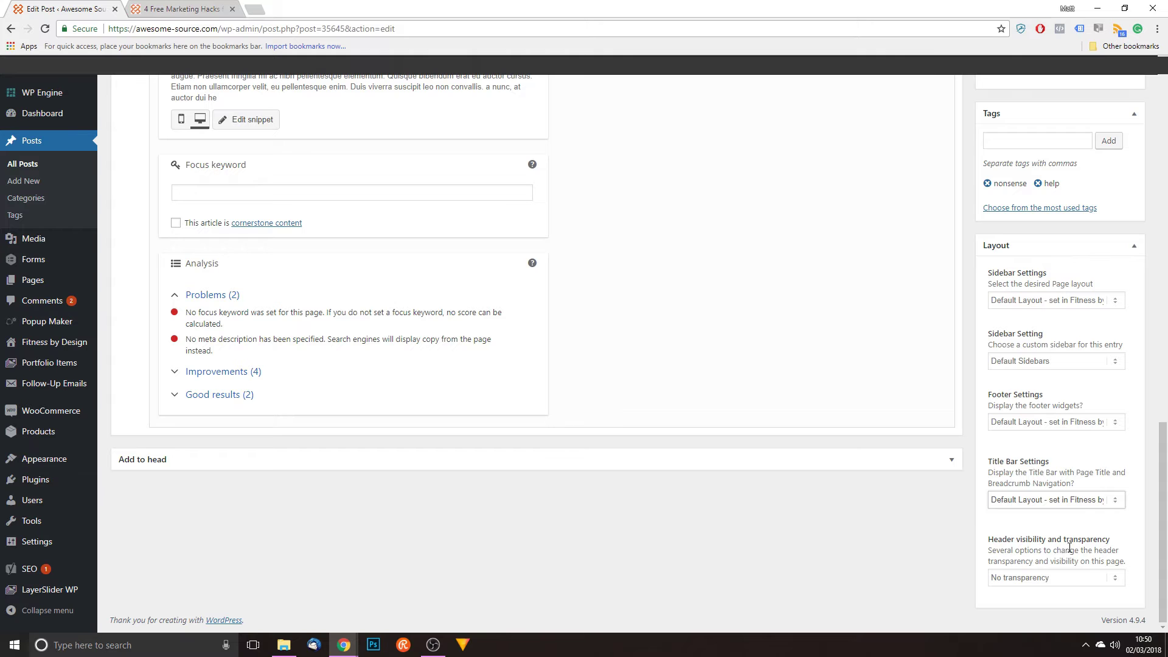
left_click(1090, 500)
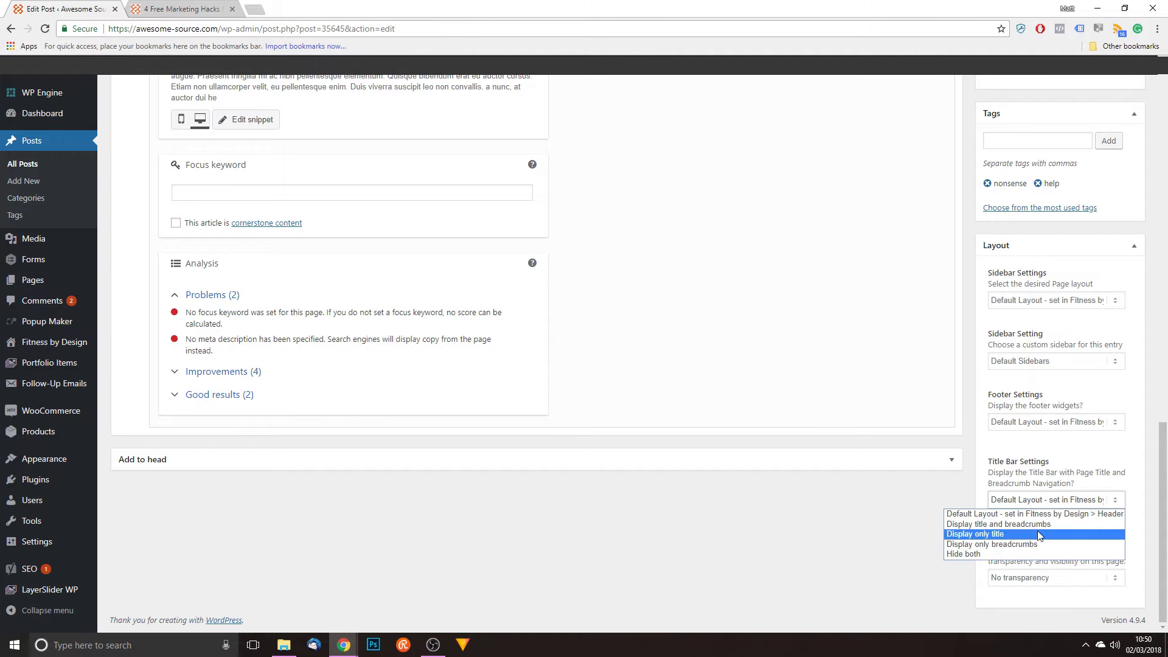
left_click(1074, 501)
key("ctrl+Tab")
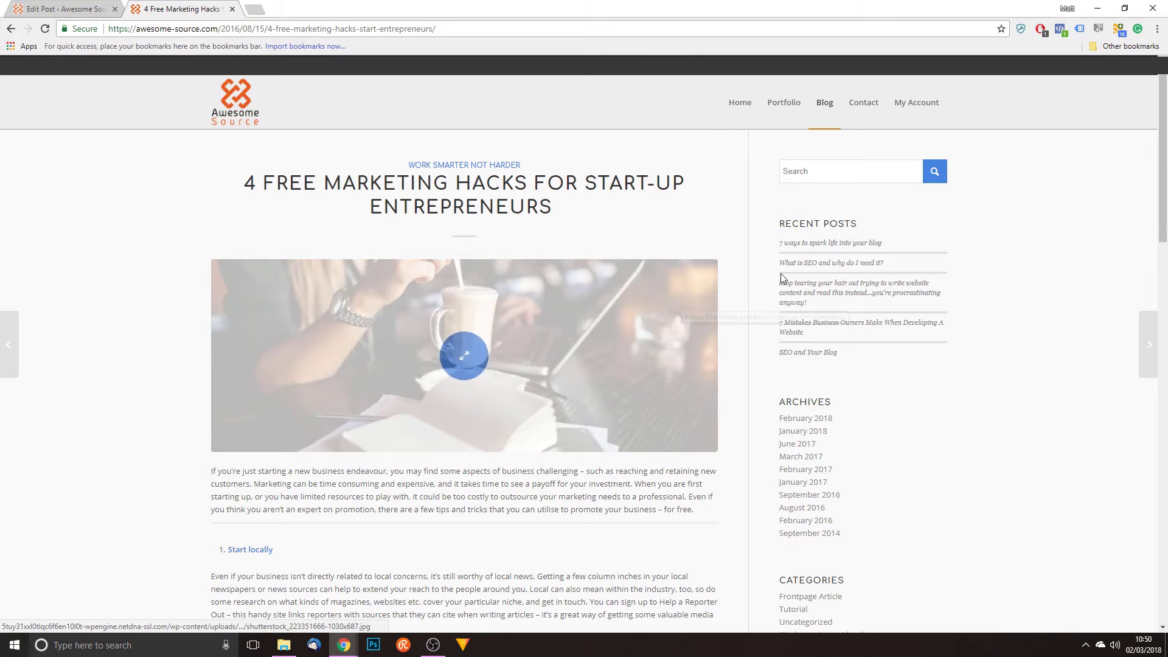
key("ctrl+Tab")
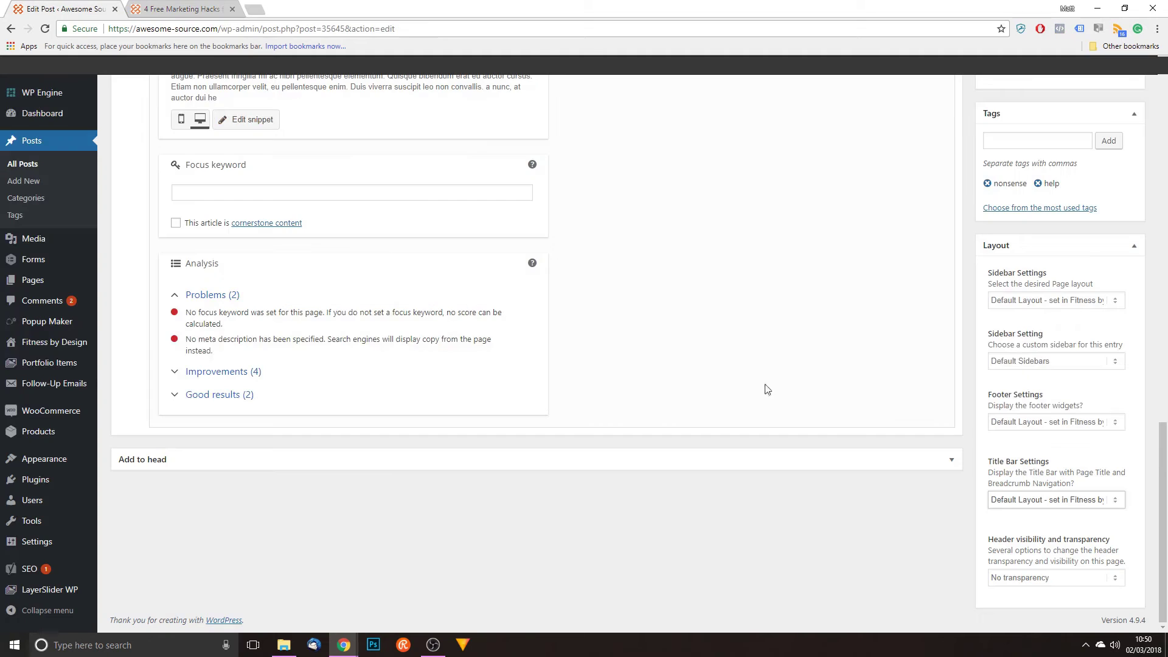
left_click(1049, 504)
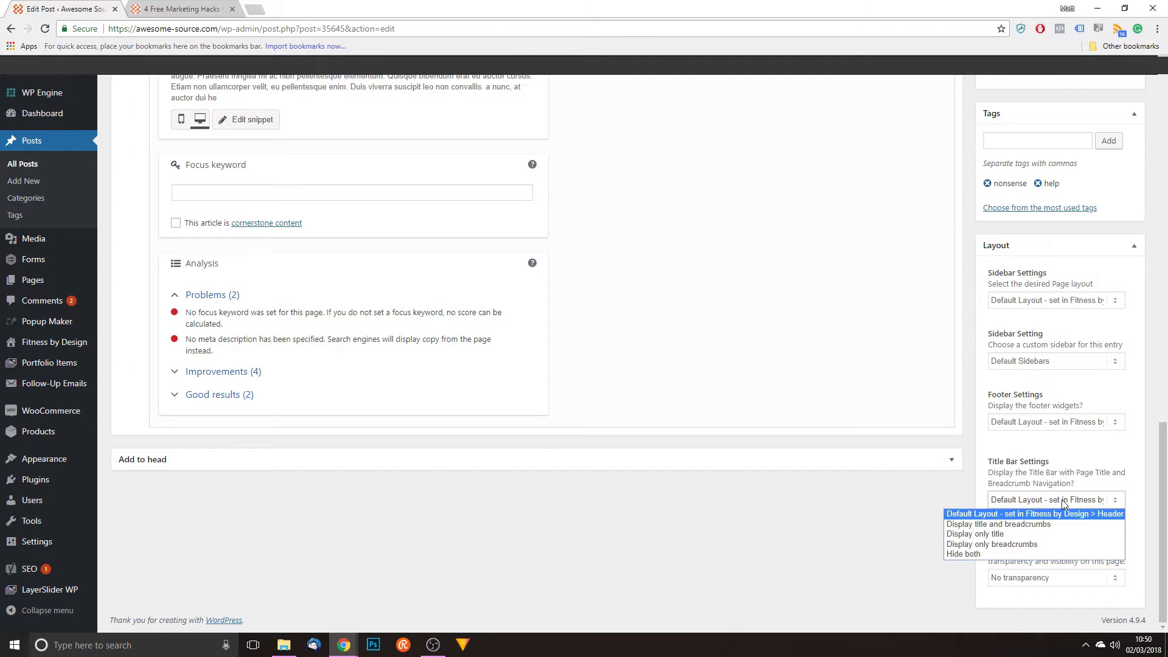
left_click(995, 546)
Step: Set the post's publish date to 2 January 2018 at 08:00 and publish the post
scroll(964, 579, "up", 15)
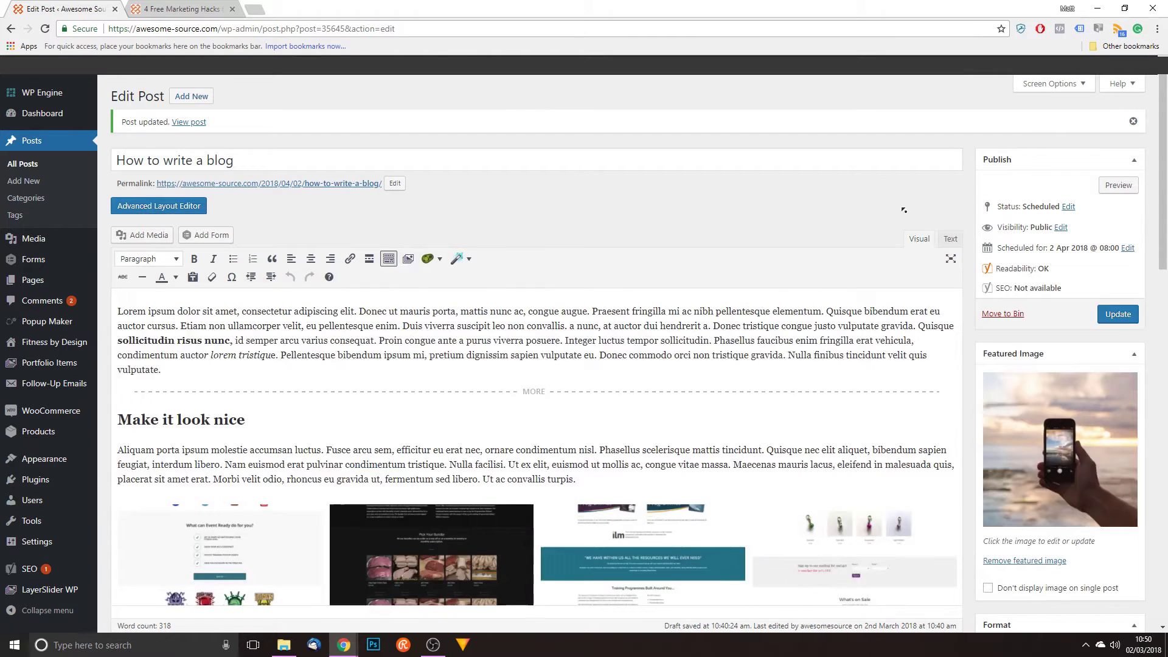
left_click(1128, 249)
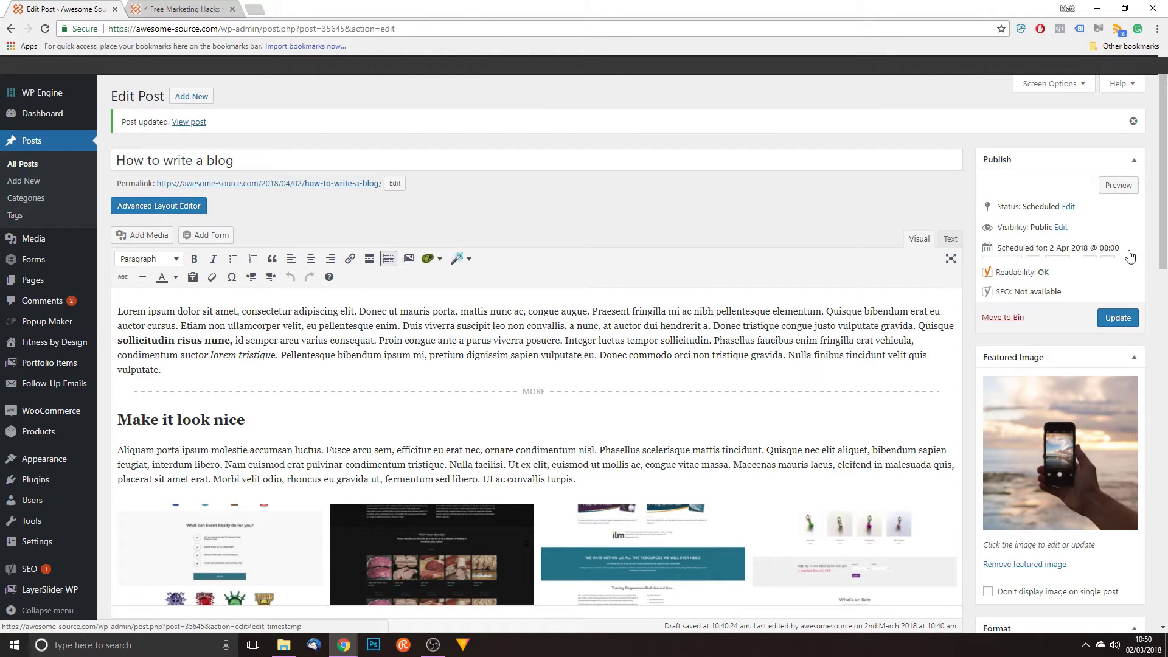
left_click(1010, 276)
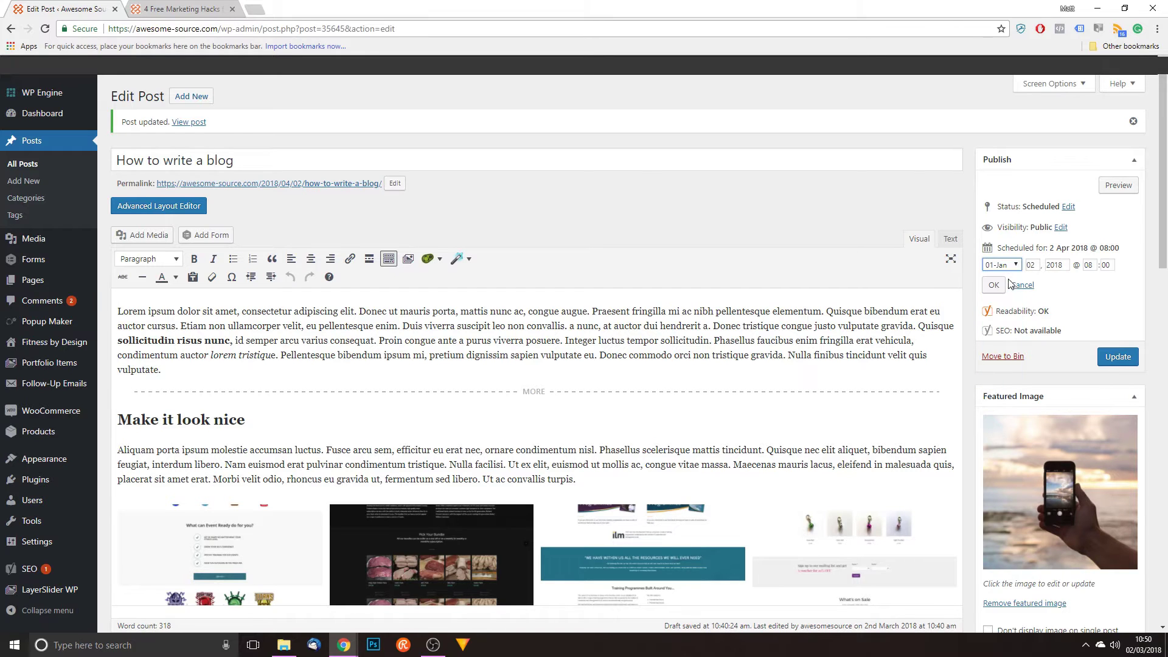
left_click(994, 285)
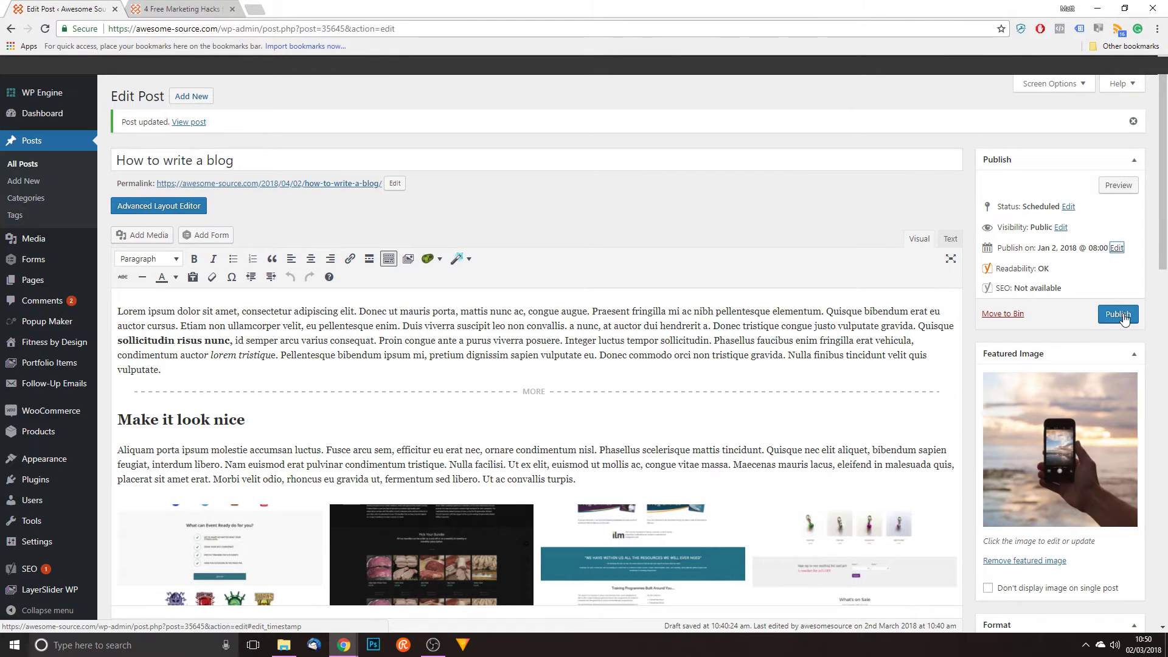
left_click(1119, 318)
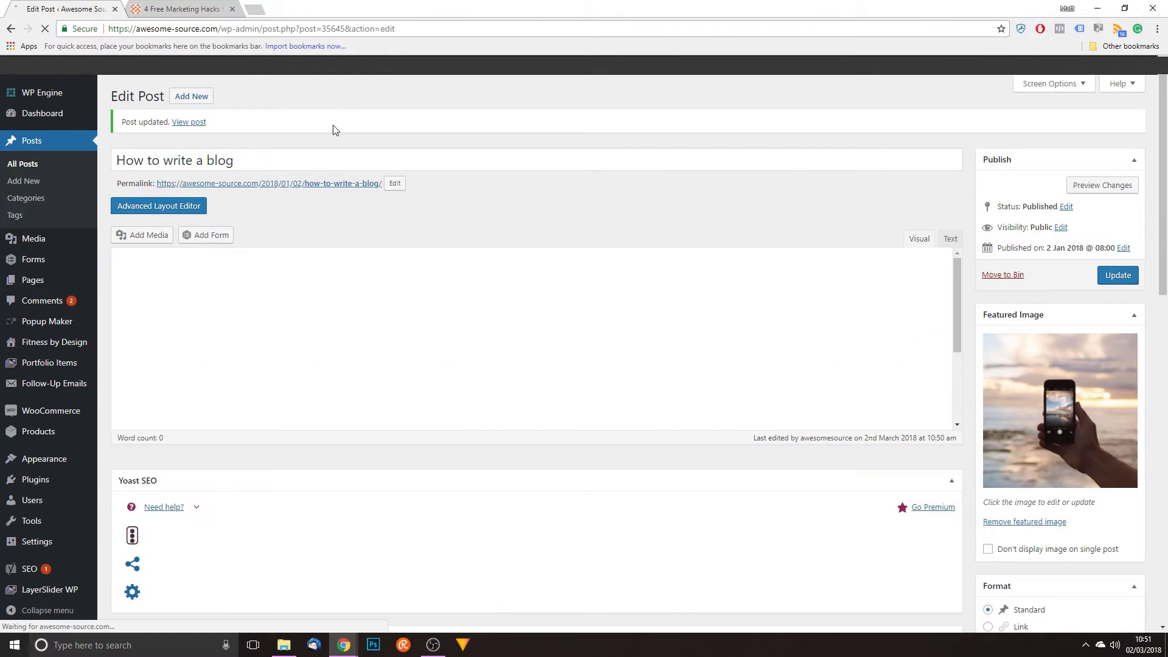
Step: Open the published "How to write a blog" post, examine its breadcrumb bar, and compare it with the marketing hacks post
left_click(348, 183)
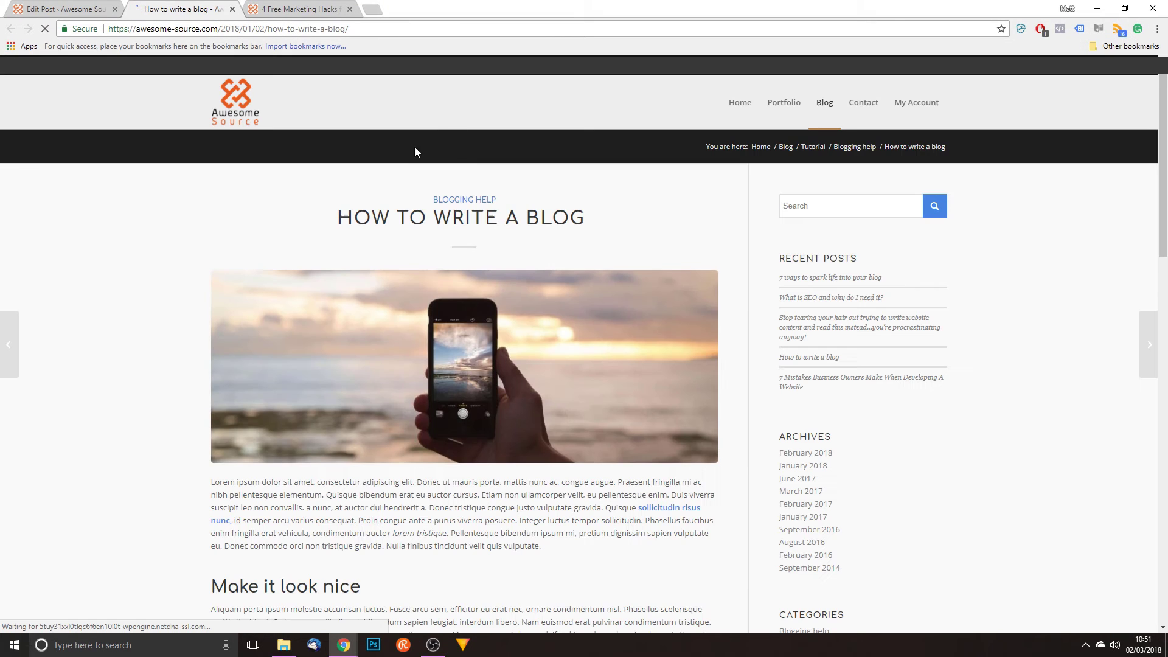
left_click_drag(998, 140, 964, 146)
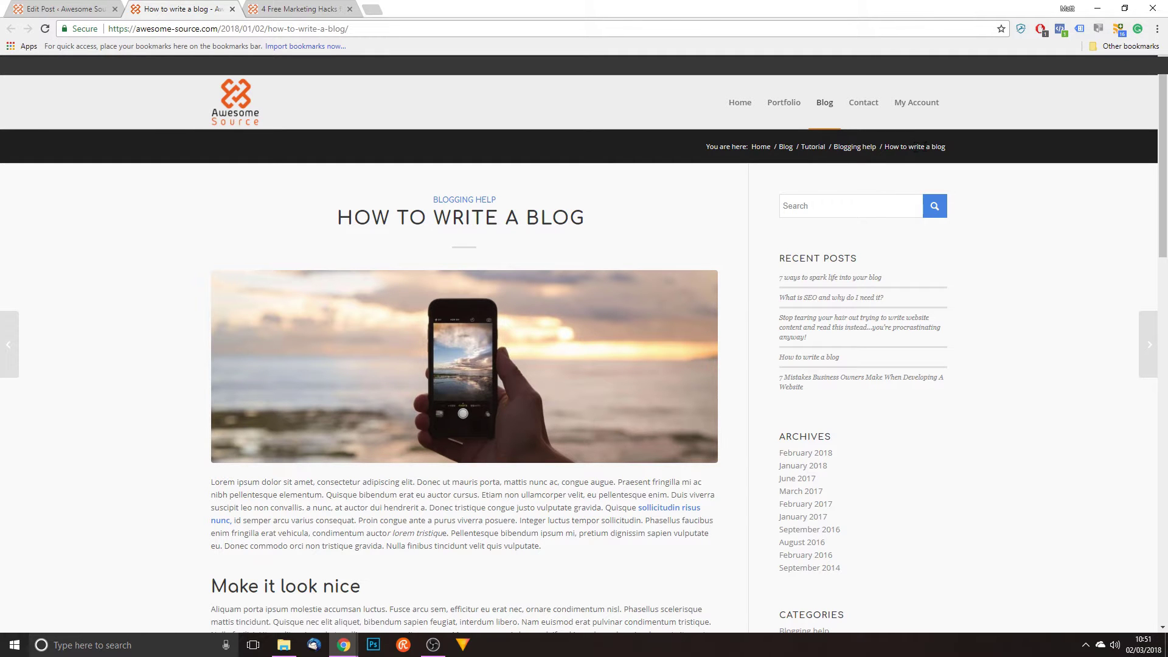
left_click(310, 12)
left_click(173, 9)
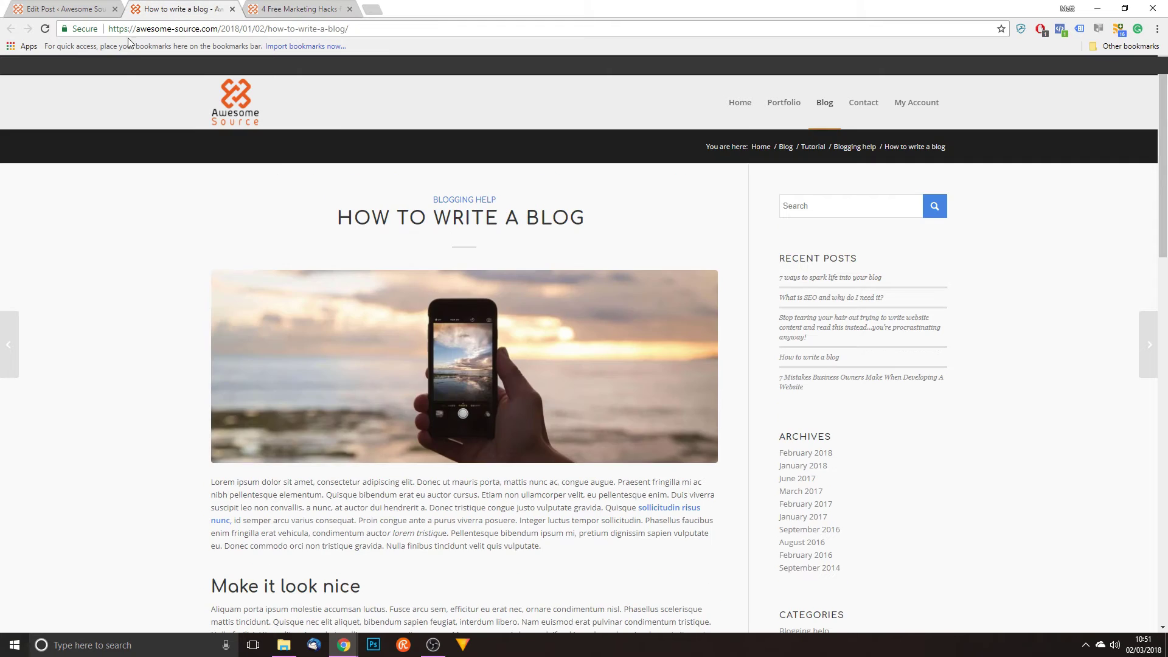
Step: Return to the post editor and set Title Bar Settings to "Default Layout - set in Fitness by Design > Header"
left_click(101, 9)
scroll(1035, 378, "down", 15)
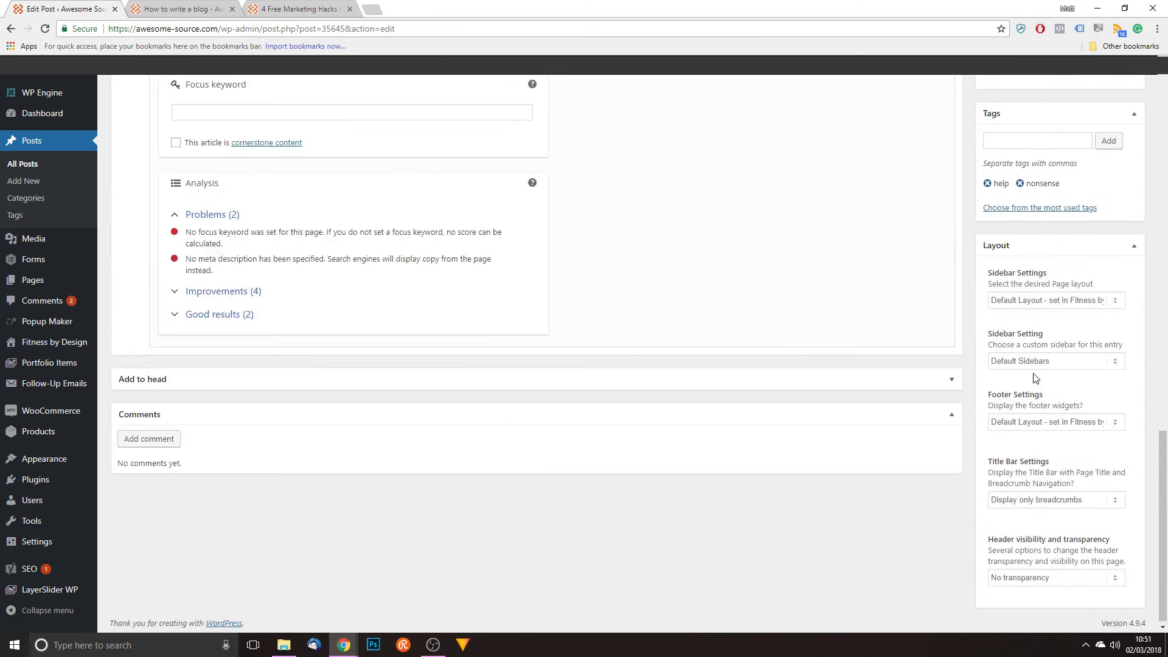
left_click(1062, 500)
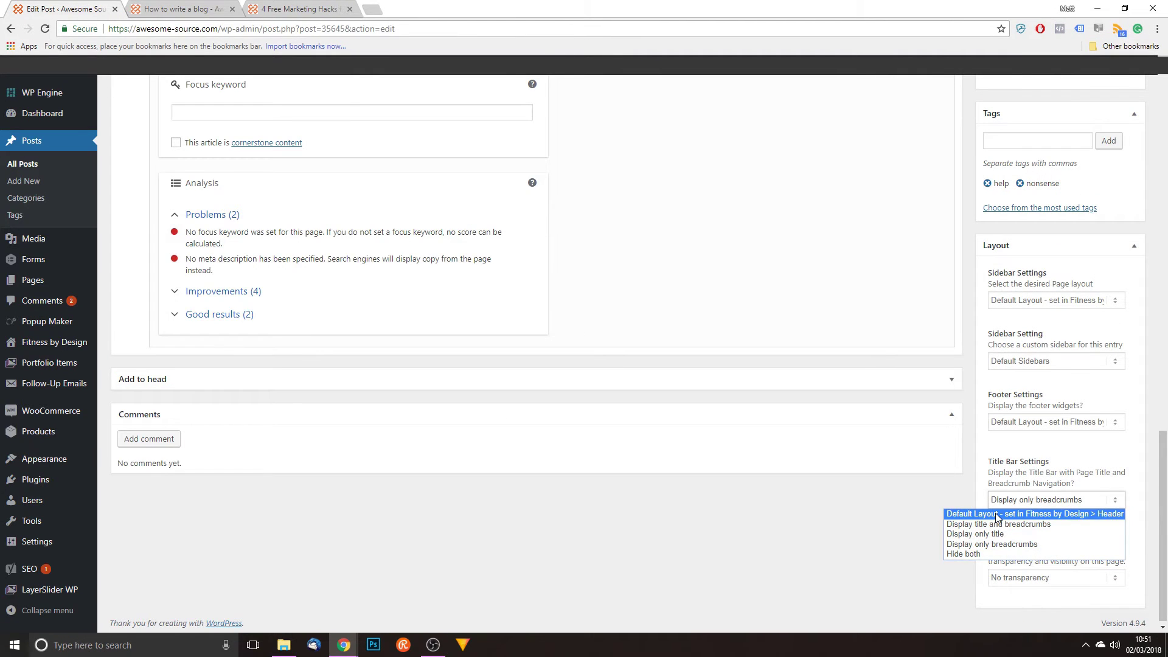
left_click(1001, 516)
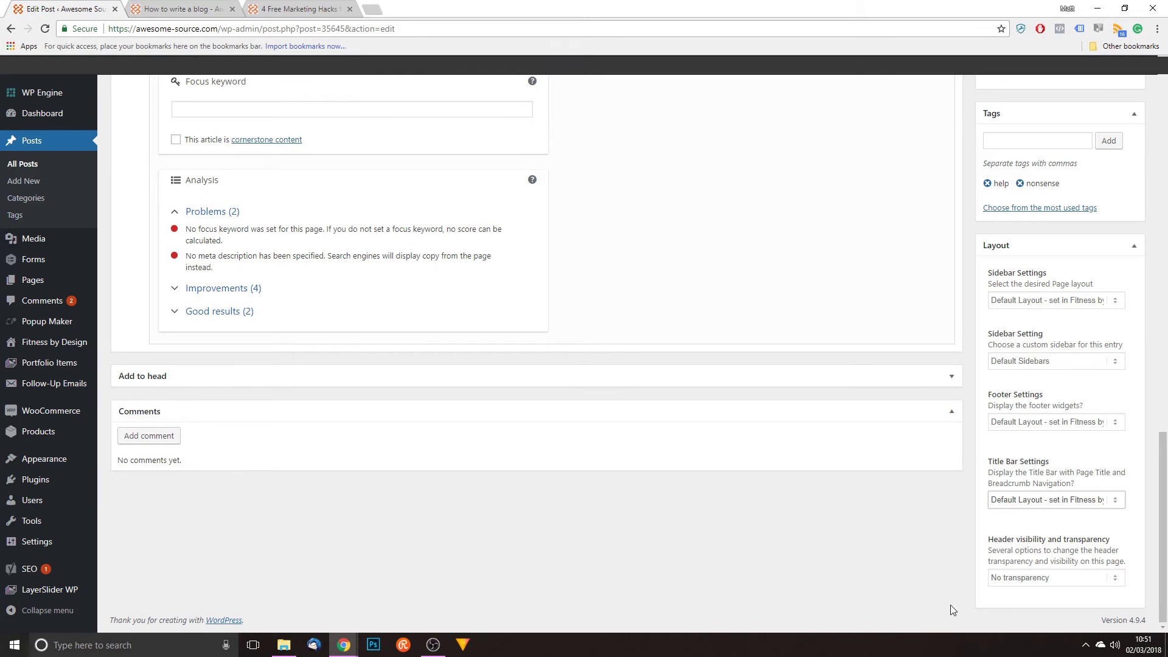
Step: Find the "Header visibility and transparency" setting and examine the header with its logo and navigation on the live post
left_click_drag(994, 539, 1093, 546)
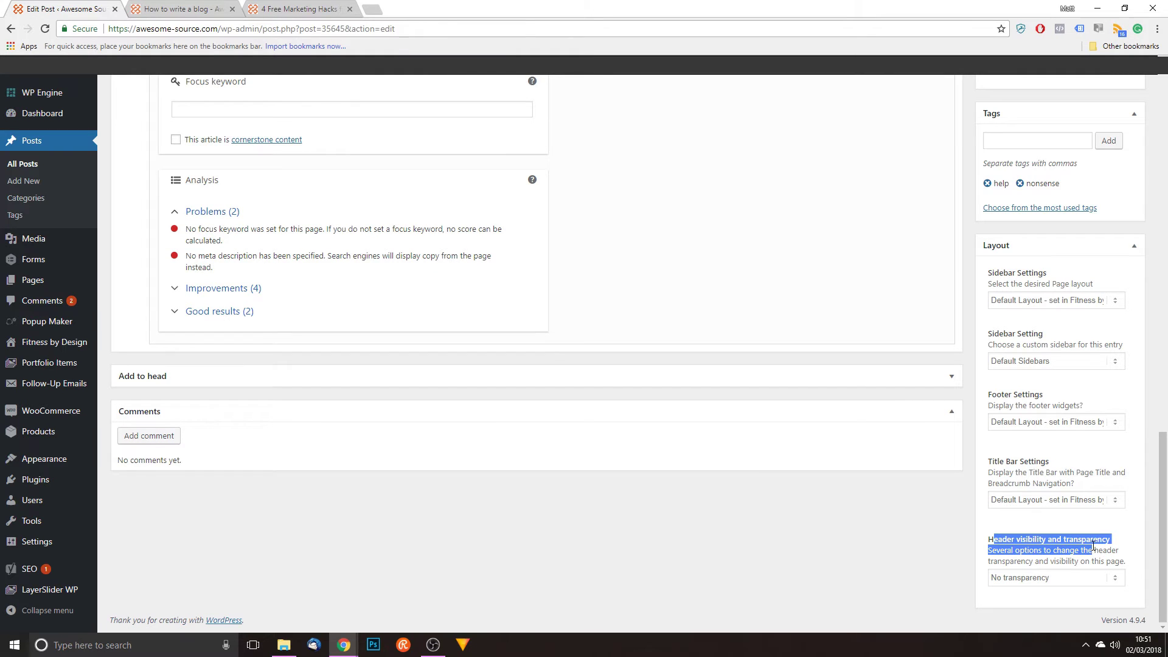
left_click(207, 9)
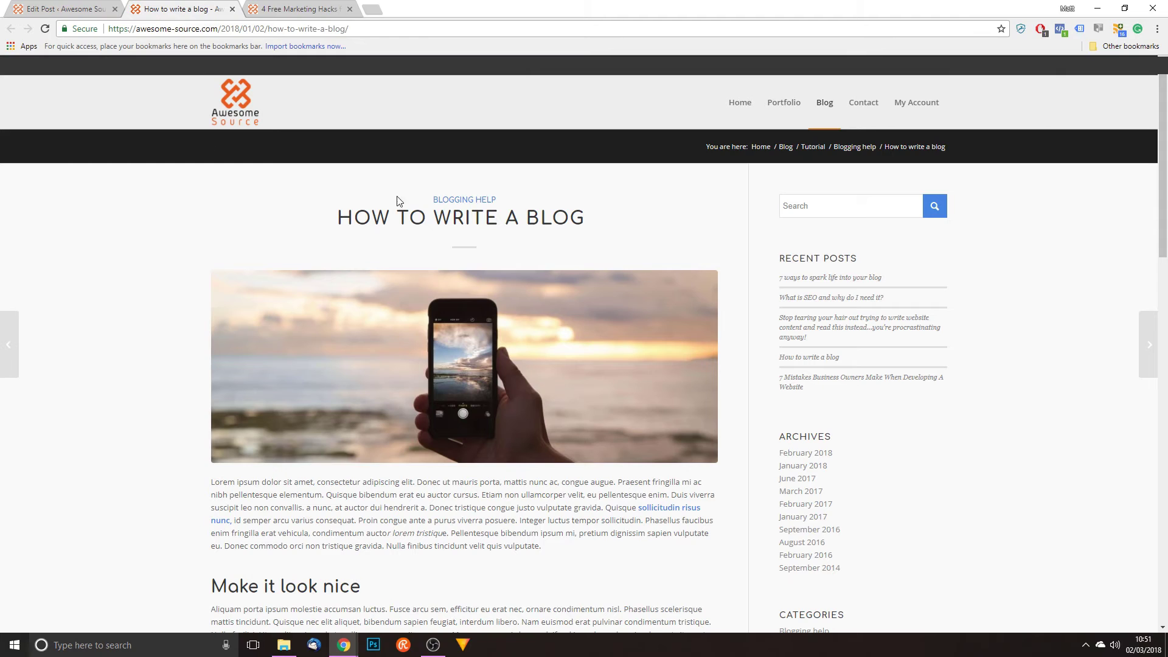
left_click_drag(293, 101, 942, 101)
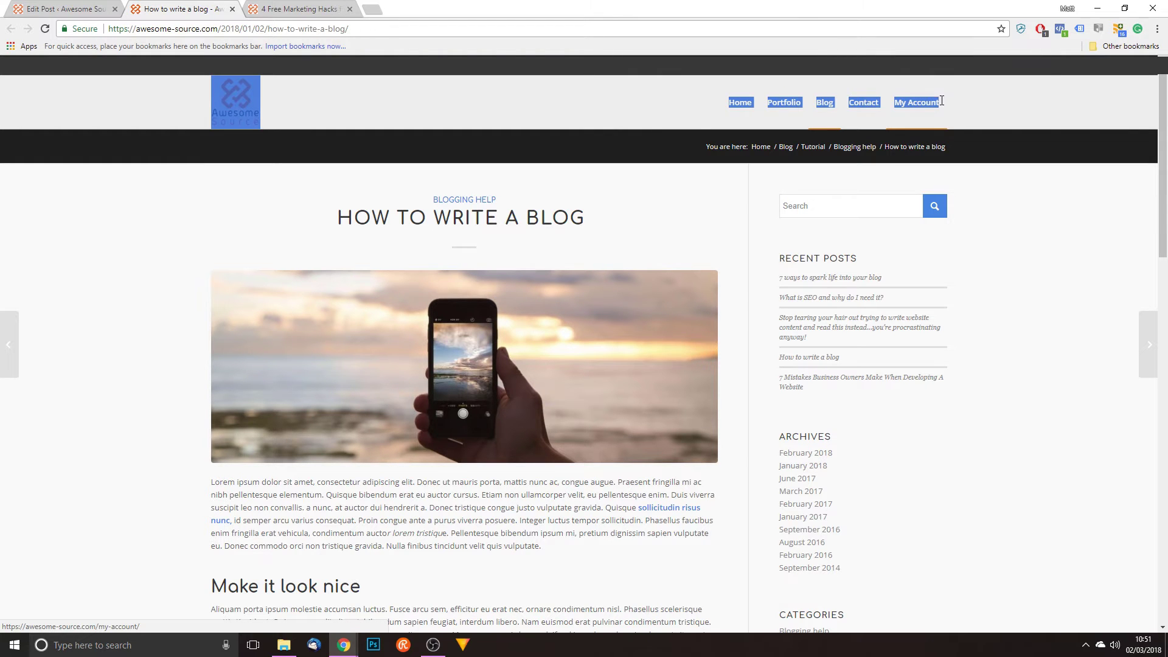
Step: Set the post's header visibility to "Header is invisible and appears once the users scrolls down" and update the post
left_click(73, 9)
left_click(1038, 585)
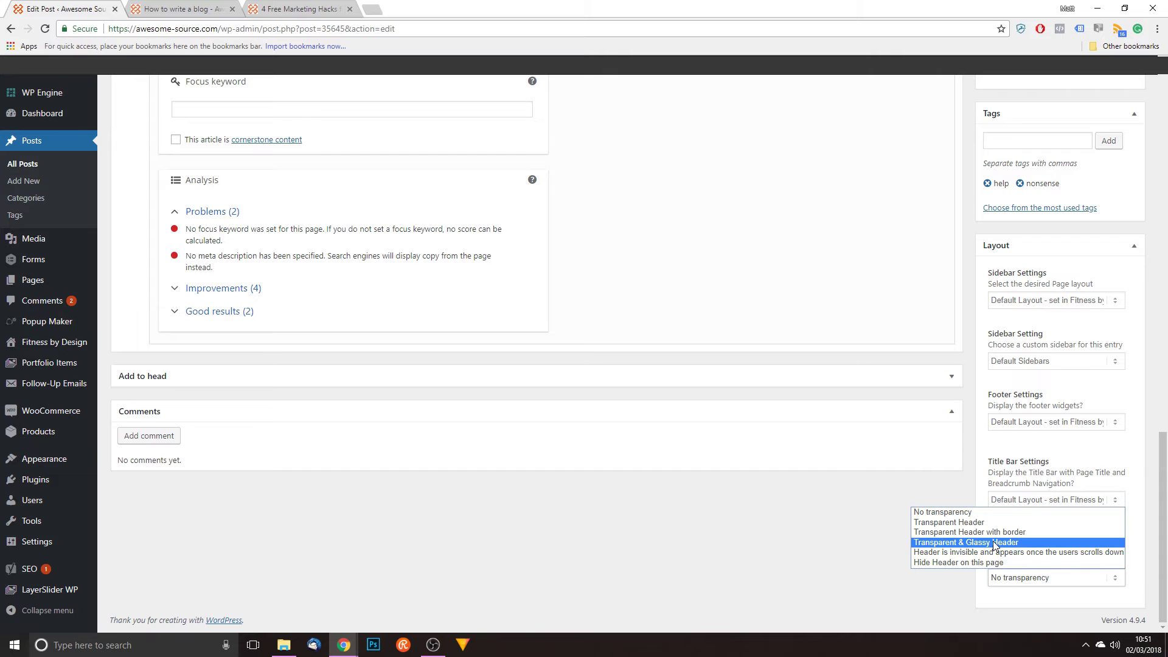
left_click(963, 553)
scroll(966, 572, "up", 7)
scroll(963, 572, "up", 10)
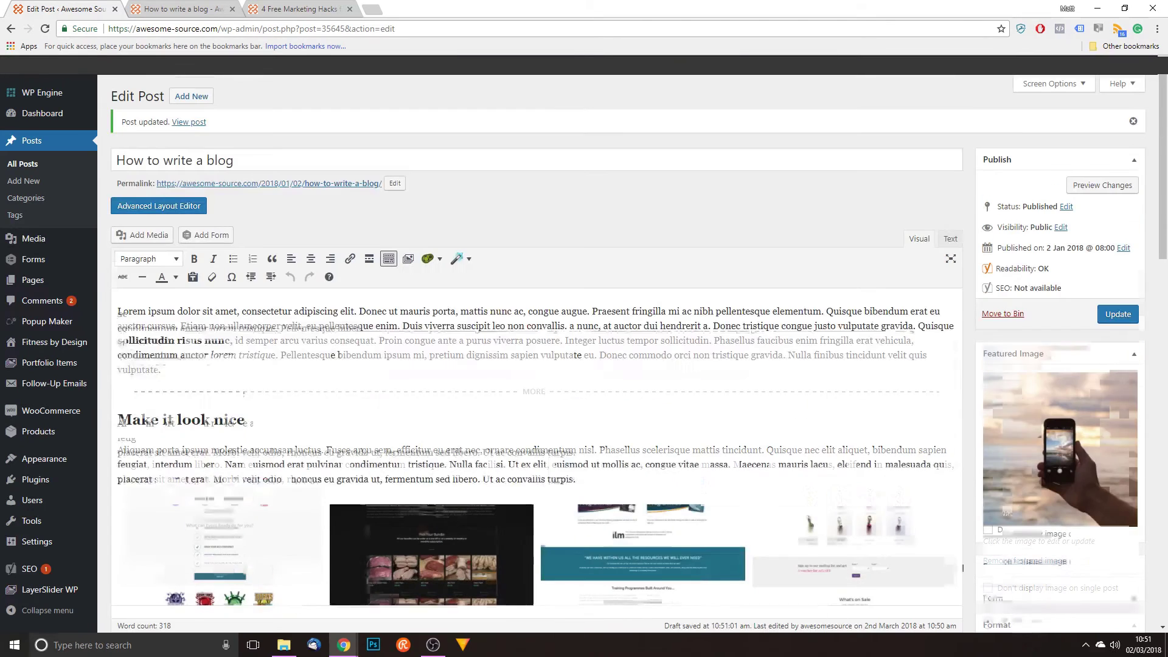
left_click(1118, 313)
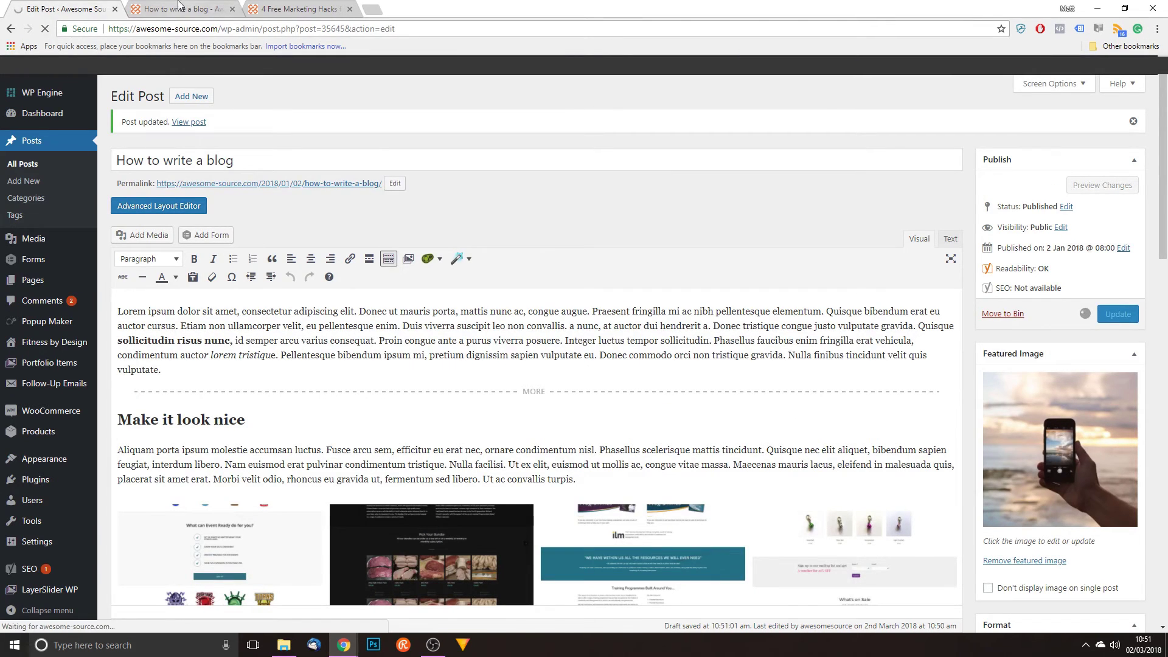
Step: Reload the live "How to write a blog" post and check how the header behaves while moving through the page
key("ctrl+Tab")
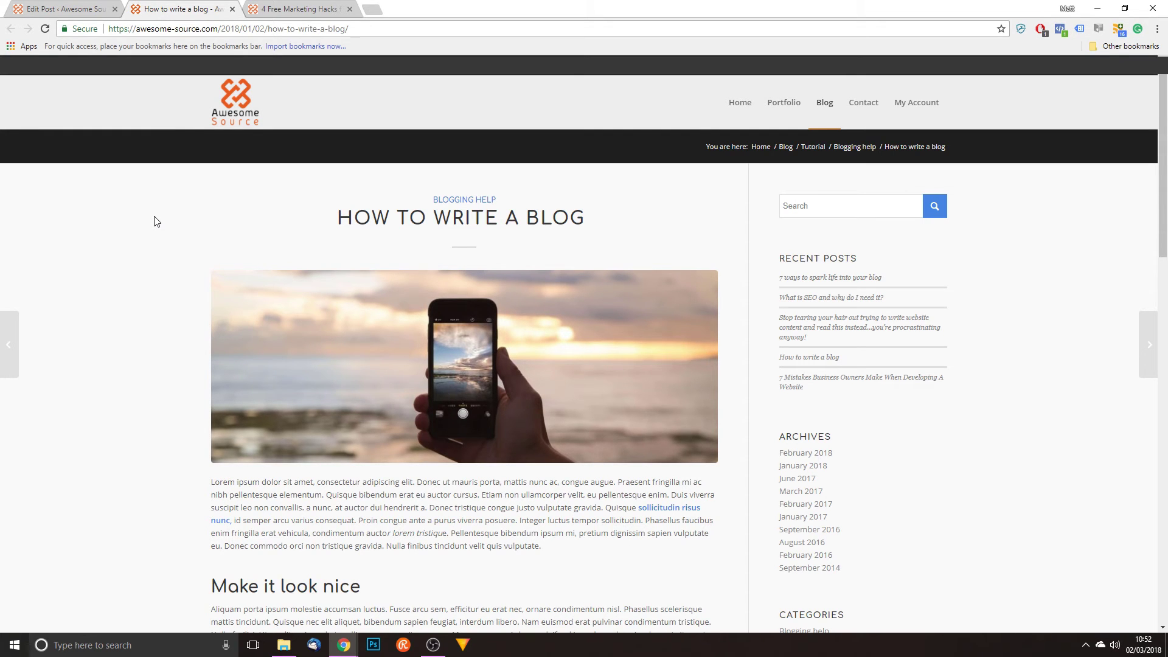
left_click(50, 32)
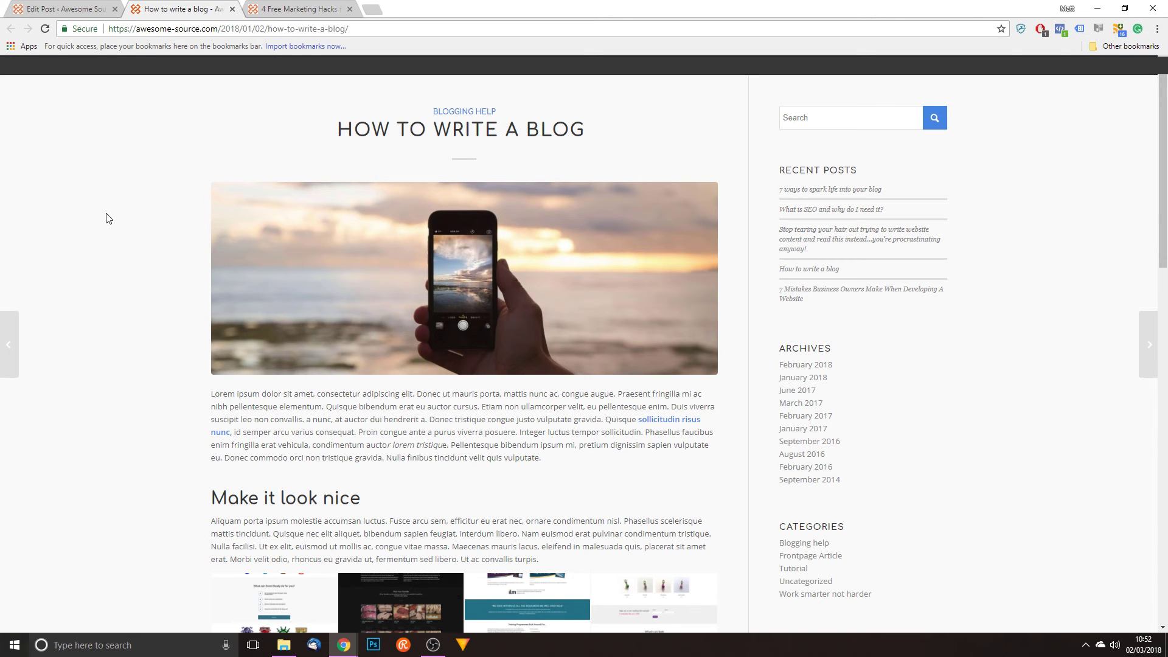
scroll(123, 168, "down", 1)
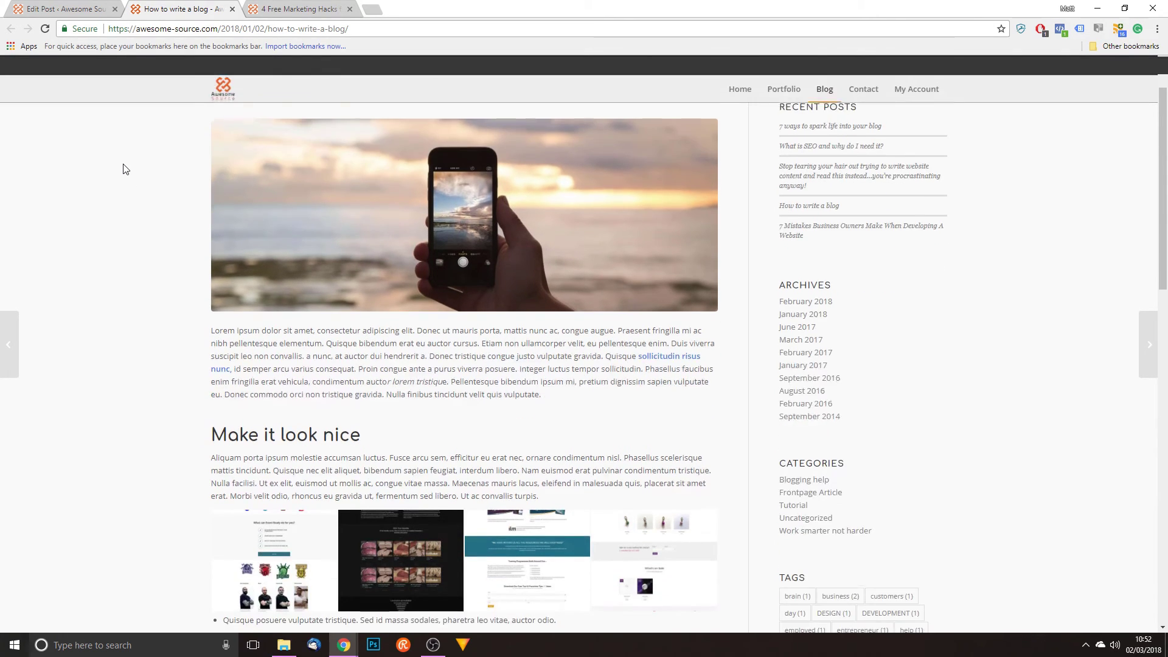
scroll(124, 168, "down", 3)
scroll(125, 171, "up", 4)
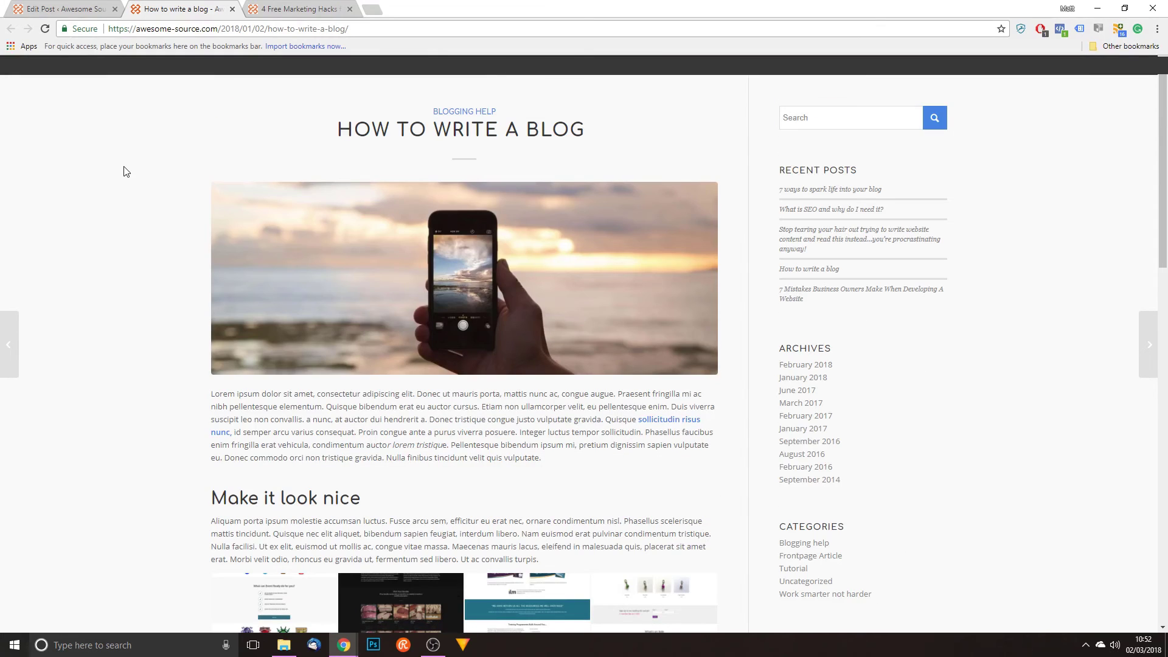
Step: Return to the post editor, set "Header visibility and transparency" to "No transparency", and update the post
left_click(98, 9)
scroll(839, 398, "down", 5)
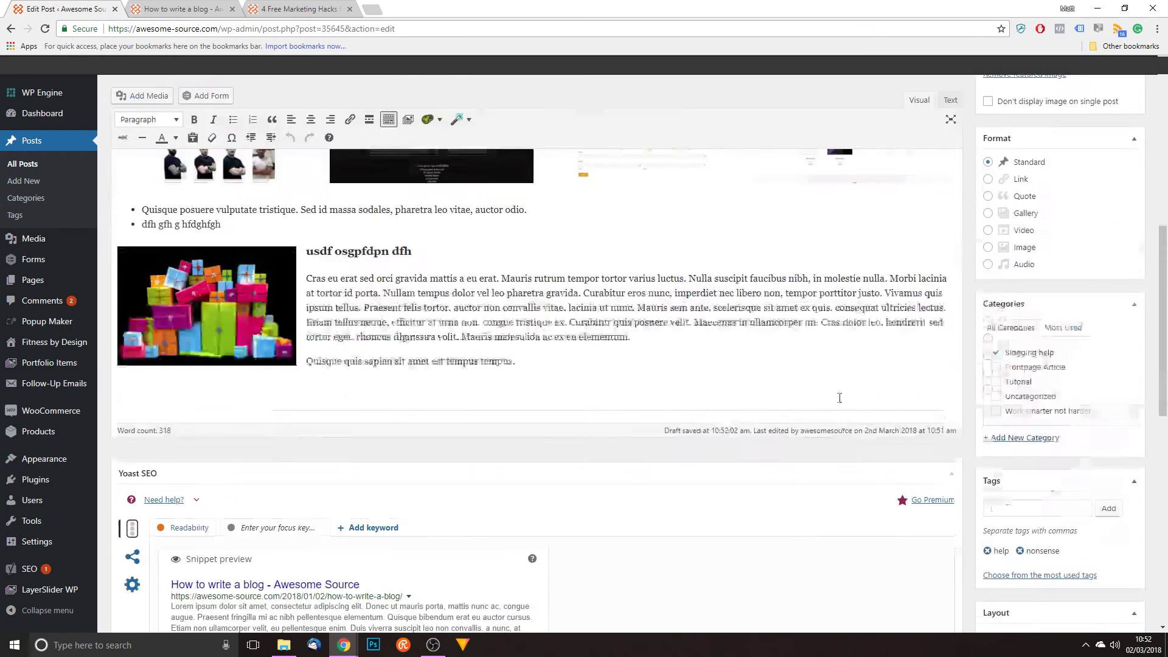
scroll(839, 398, "down", 10)
left_click(1032, 582)
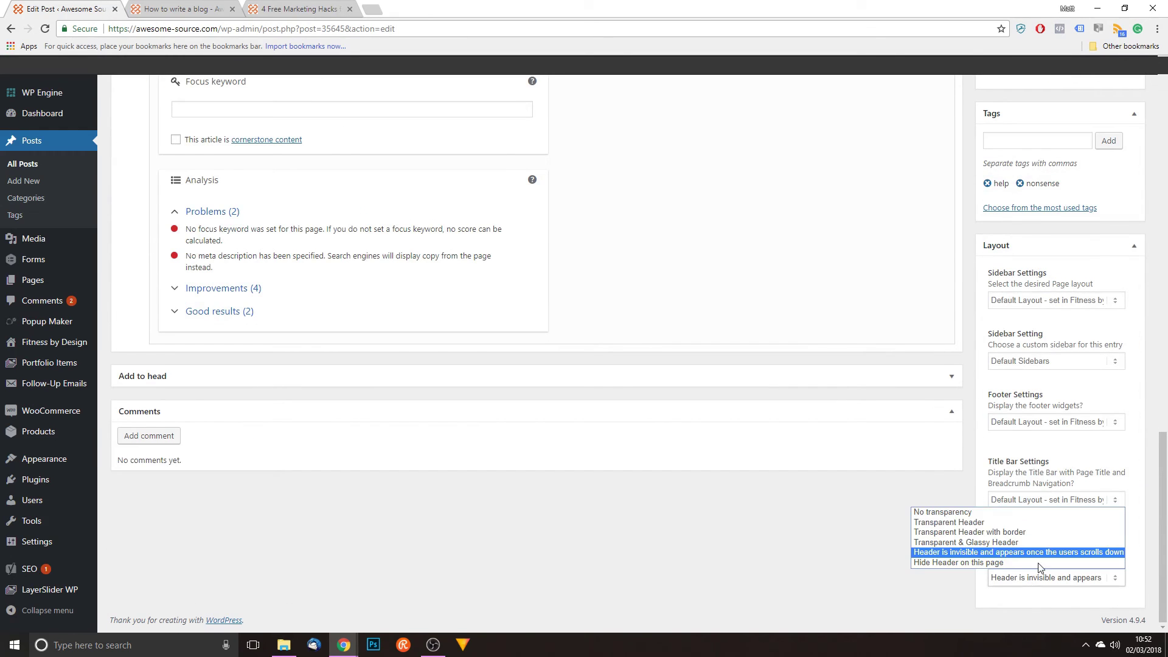
left_click(955, 513)
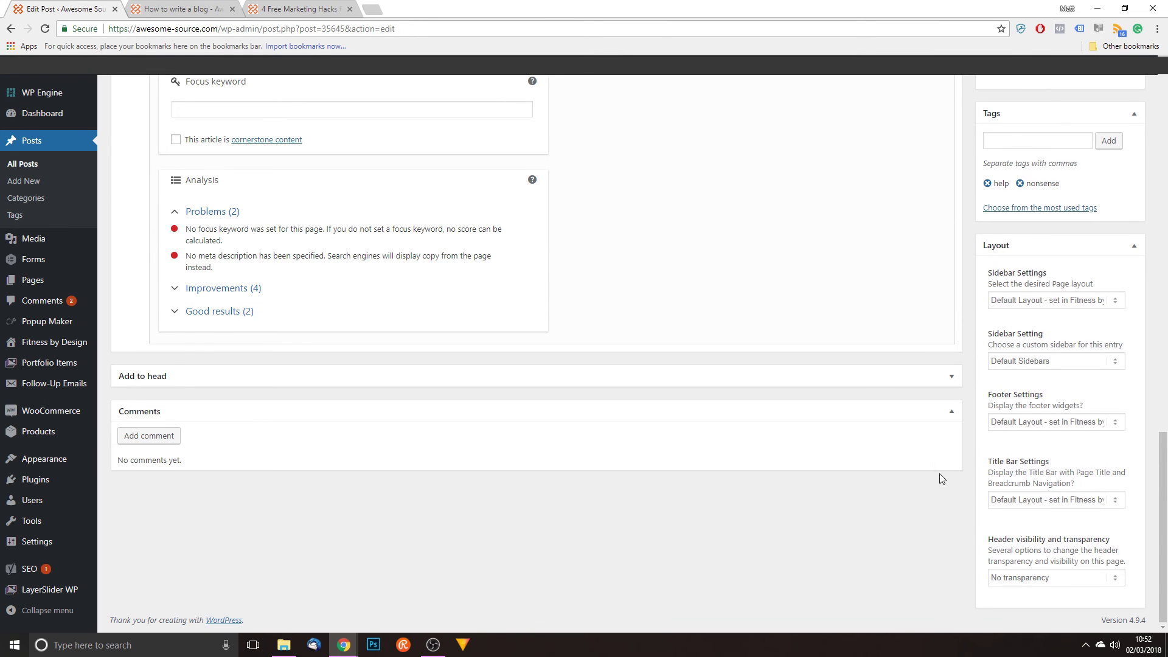
scroll(939, 473, "up", 15)
left_click(1118, 314)
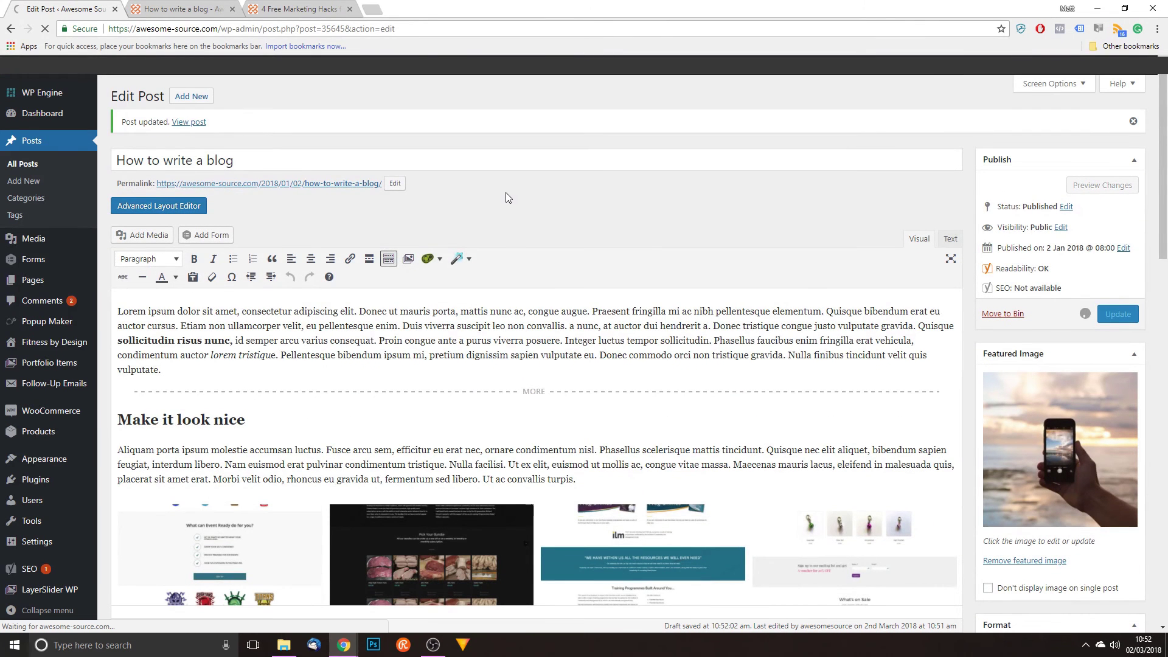